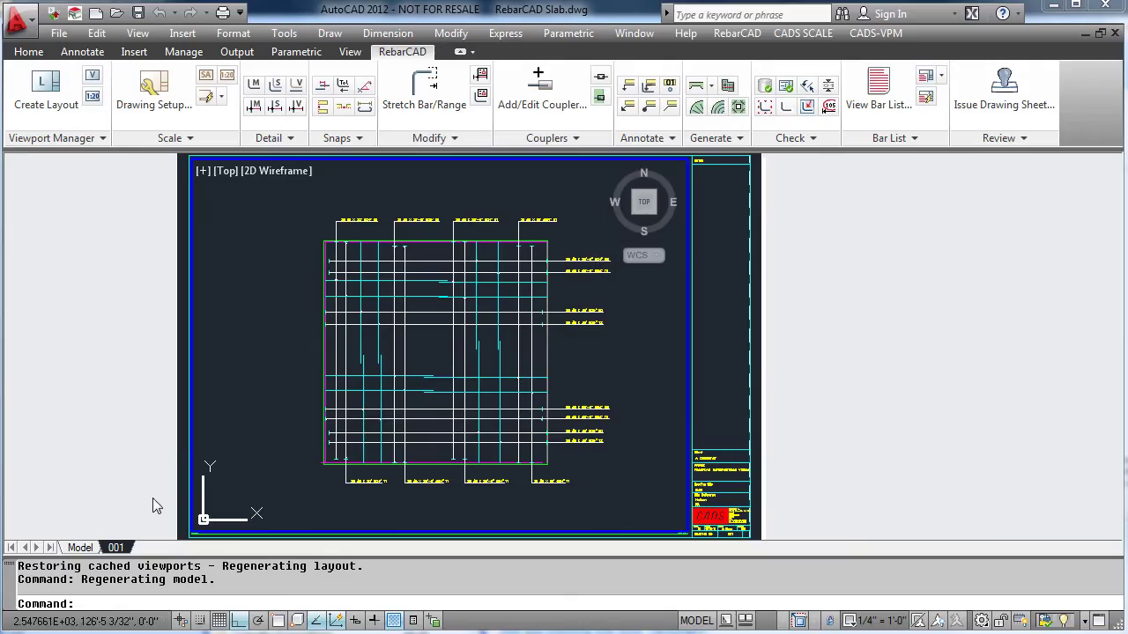
Step: Switch to model space and zoom in on the slab's top edge with its B1 bar labels
{"action": "left_click", "coordinate": [86, 548]}
{"action": "middle_click", "coordinate": [486, 422]}
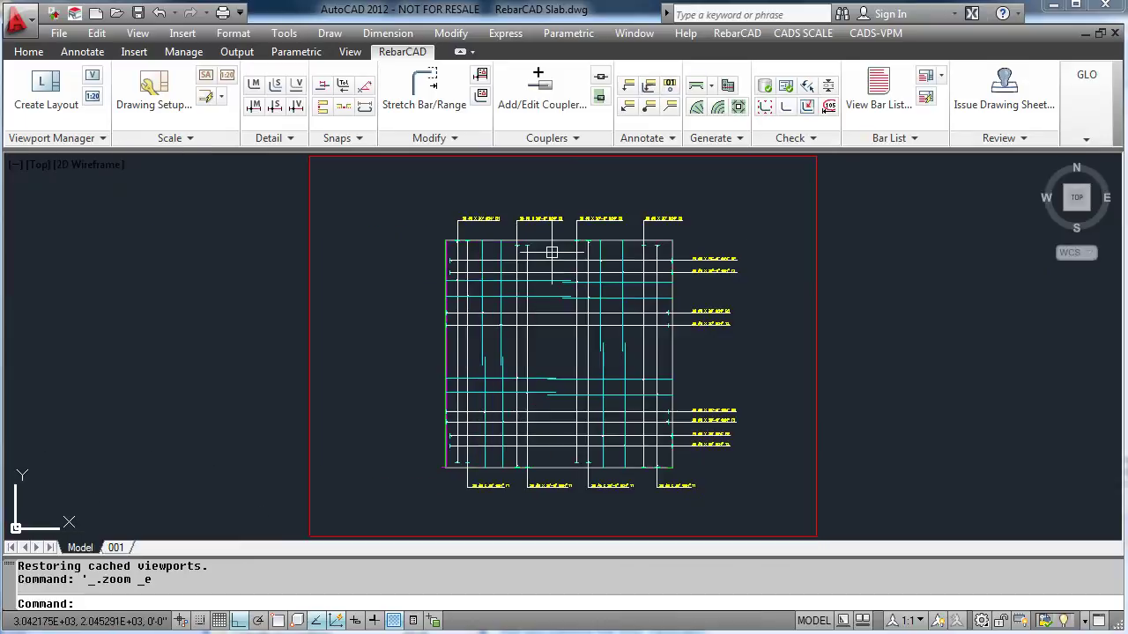
{"action": "scroll", "coordinate": [548, 252], "scroll_direction": "up", "scroll_amount": 4}
{"action": "scroll", "coordinate": [617, 252], "scroll_direction": "up", "scroll_amount": 3}
{"action": "middle_click_drag", "start_coordinate": [656, 245], "coordinate": [709, 406]}
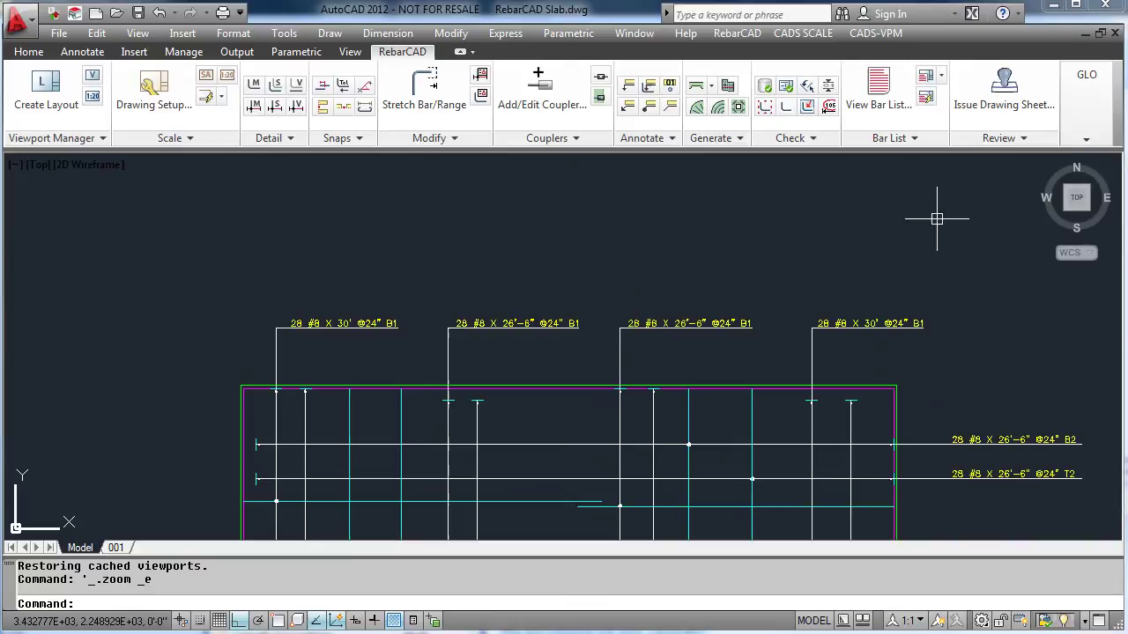
{"action": "left_click", "coordinate": [1085, 141]}
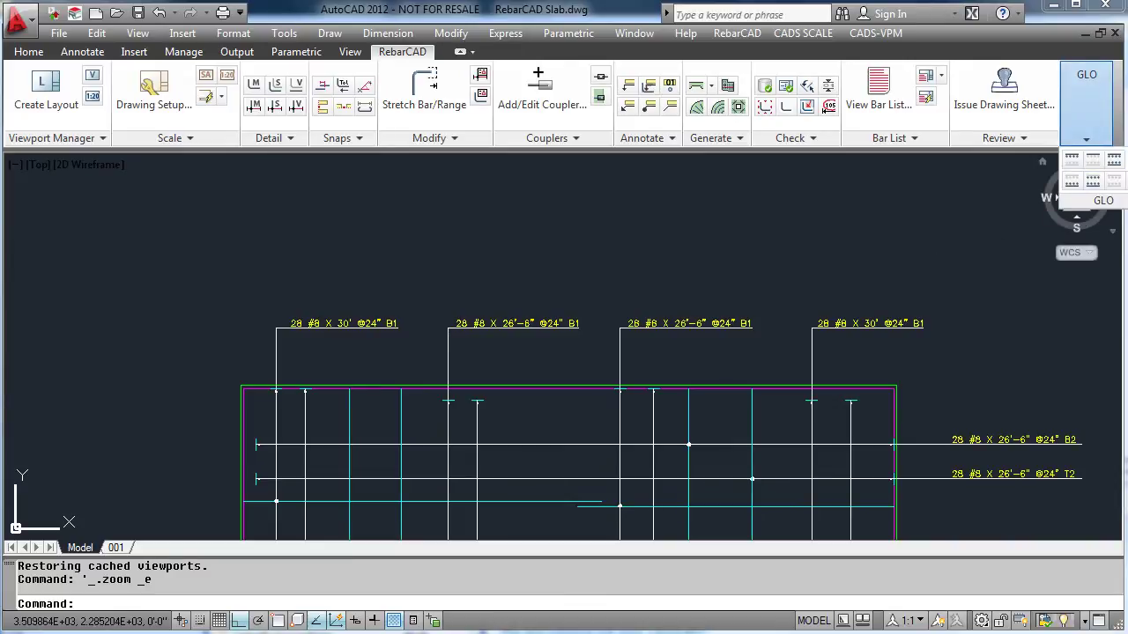
Step: Move the leftmost B1 label and its bar onto group layer B1 with Change Group Layer
{"action": "left_click", "coordinate": [1114, 180]}
{"action": "left_click", "coordinate": [359, 267]}
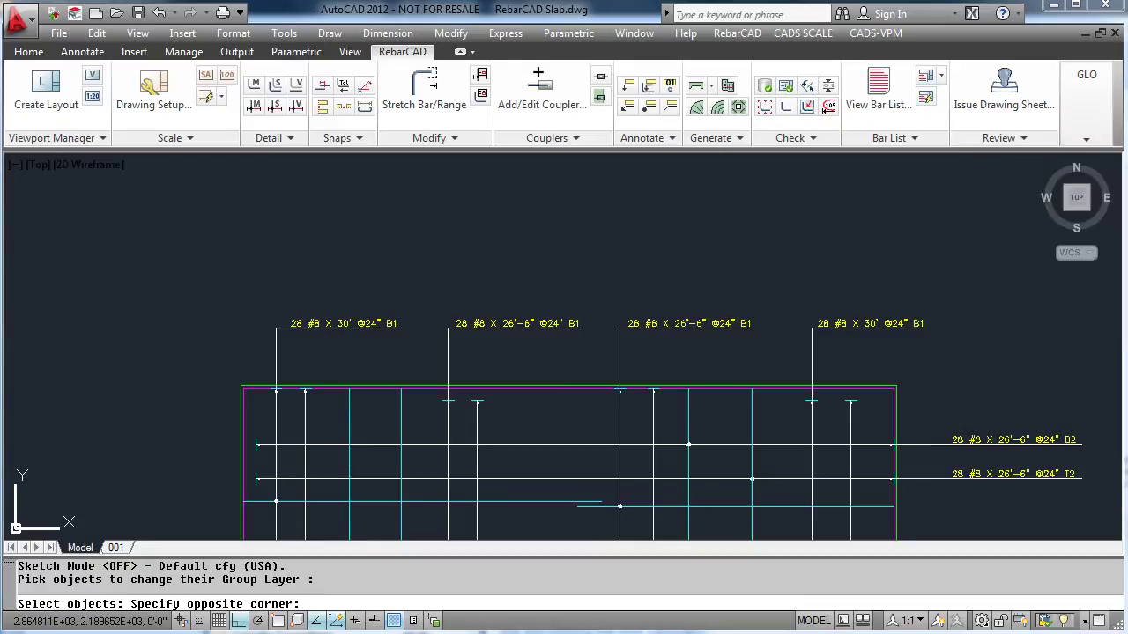
{"action": "left_click", "coordinate": [244, 359]}
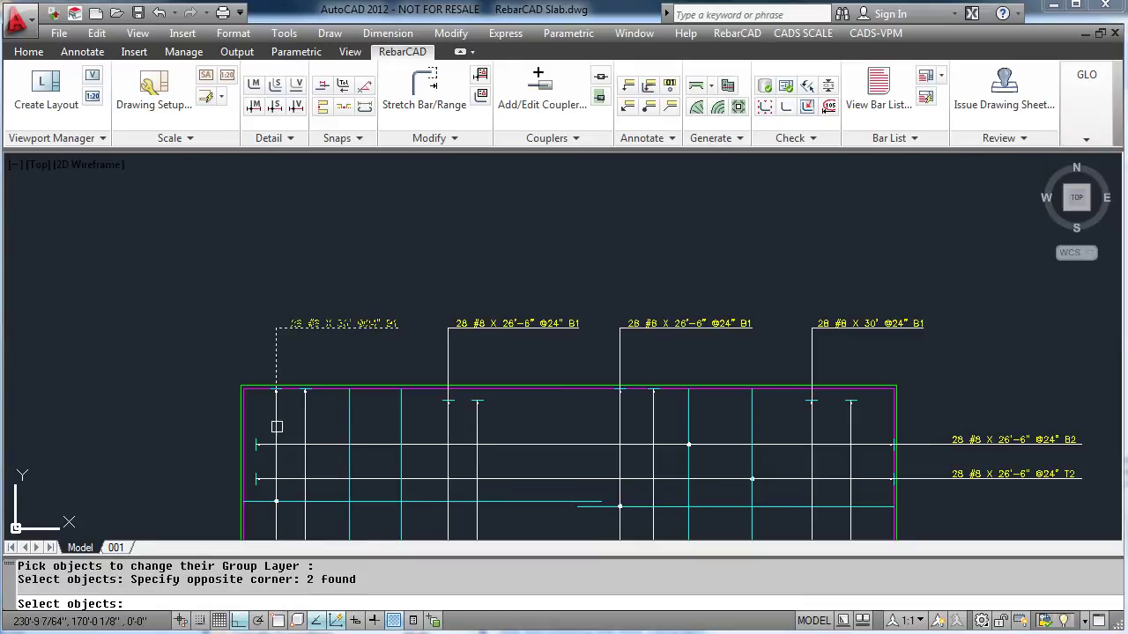
{"action": "left_click", "coordinate": [290, 532]}
{"action": "left_click", "coordinate": [265, 496]}
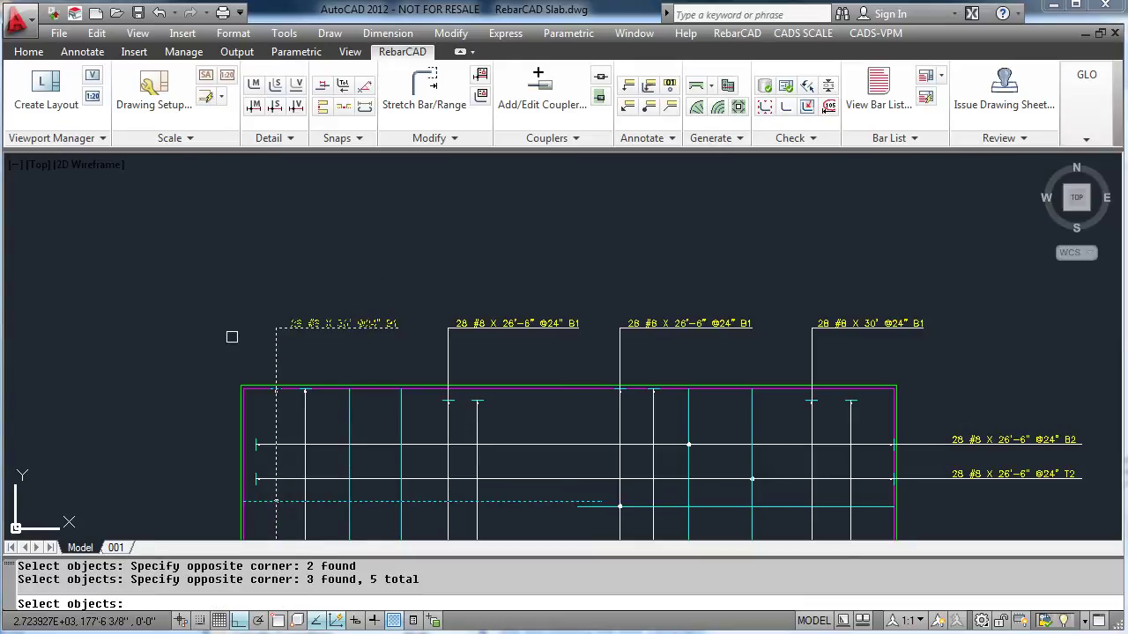
{"action": "key", "text": "Return"}
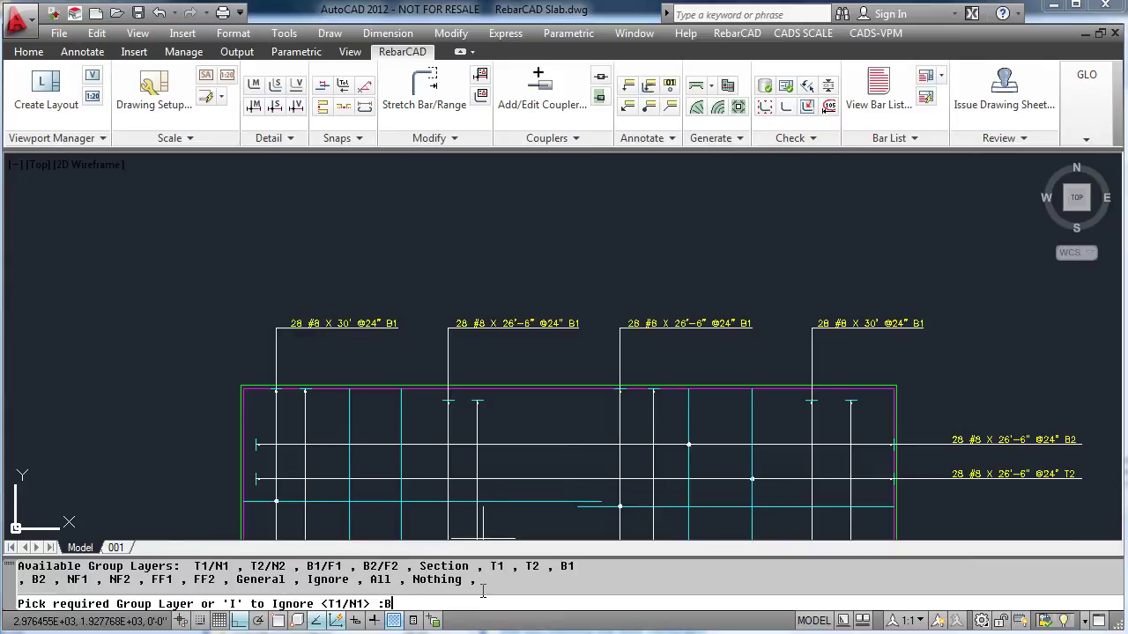
{"action": "type", "text": "B1"}
{"action": "key", "text": "Return"}
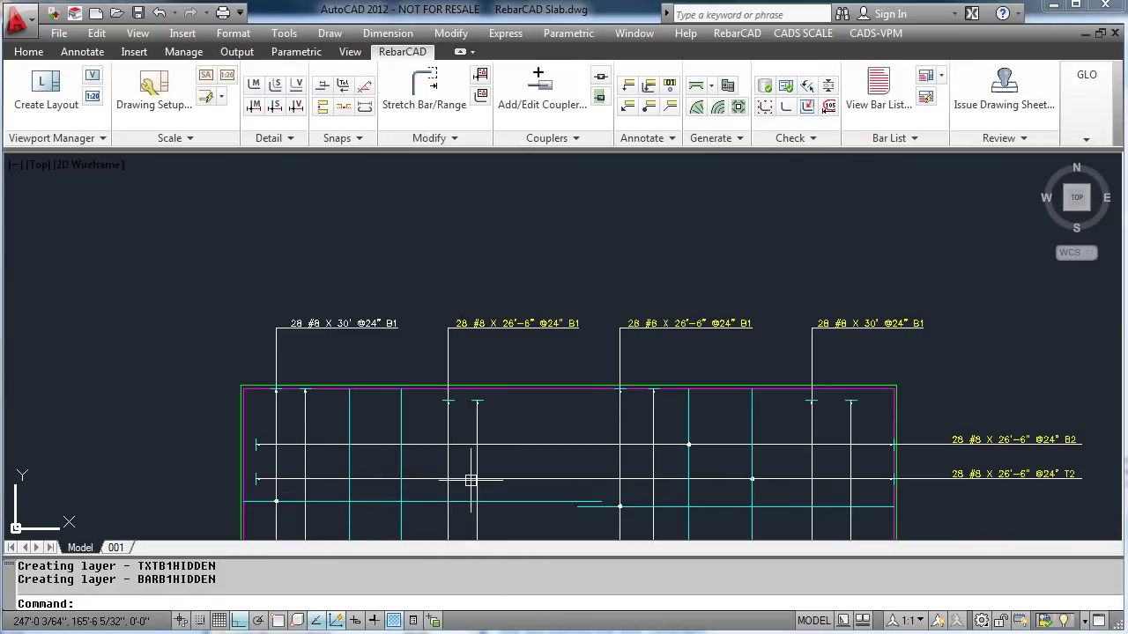
Step: Pan down to the slab's bottom edge and its T1 labels
{"action": "middle_click_drag", "start_coordinate": [465, 471], "coordinate": [517, 284]}
{"action": "middle_click_drag", "start_coordinate": [519, 460], "coordinate": [504, 440]}
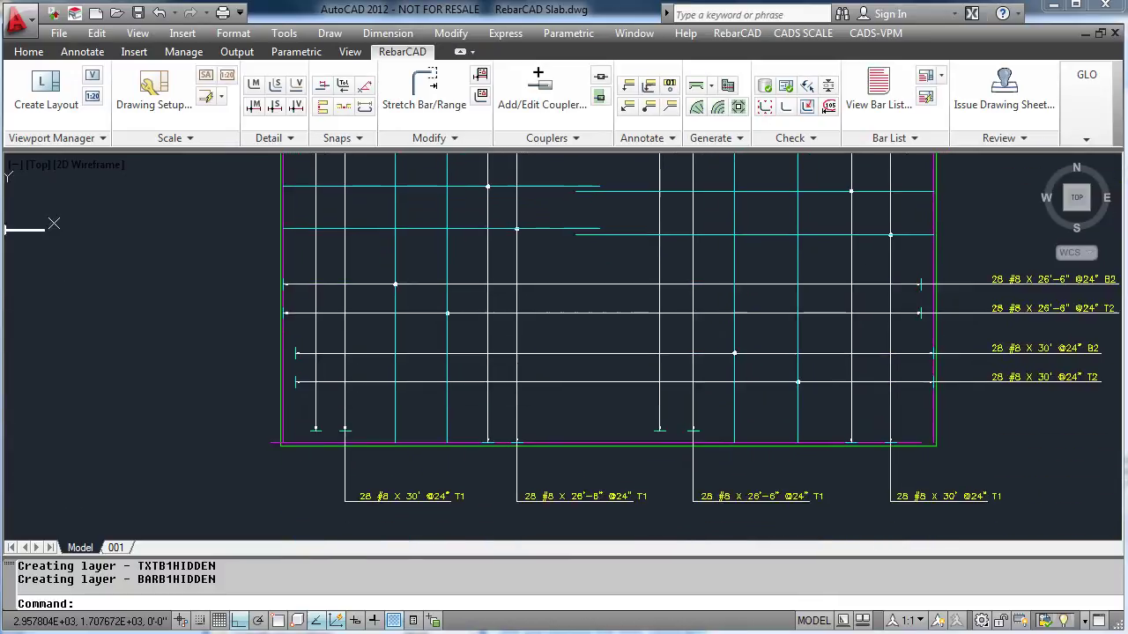
{"action": "mouse_move", "coordinate": [1086, 143]}
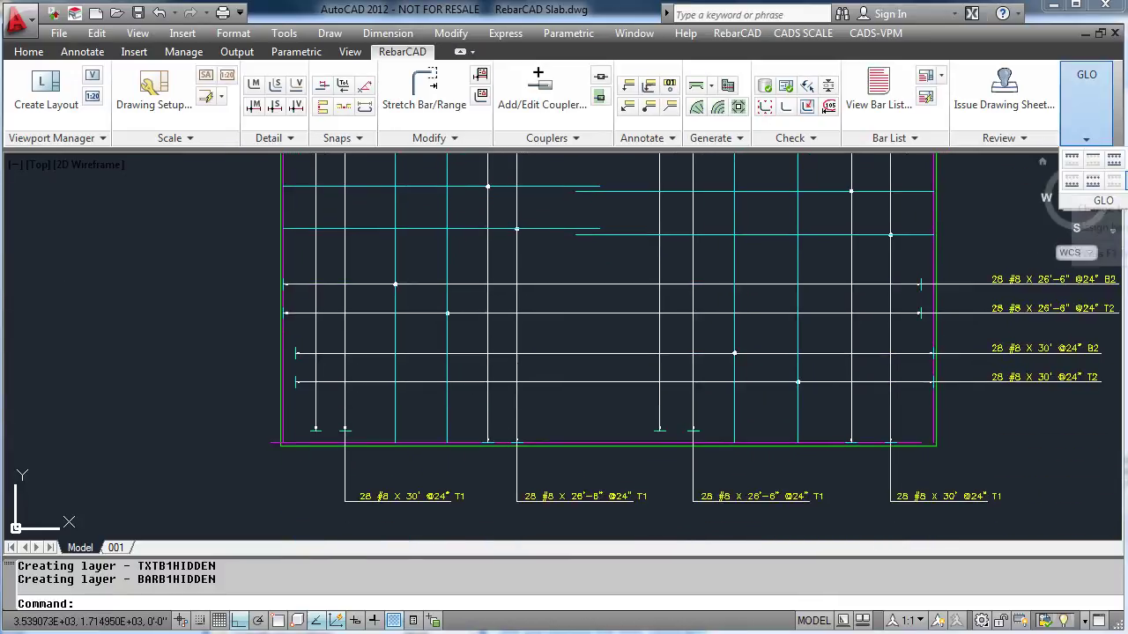
Step: Assign the leftmost T1 label and its vertical bar to group layer T1, then zoom extents
{"action": "left_click", "coordinate": [1113, 179]}
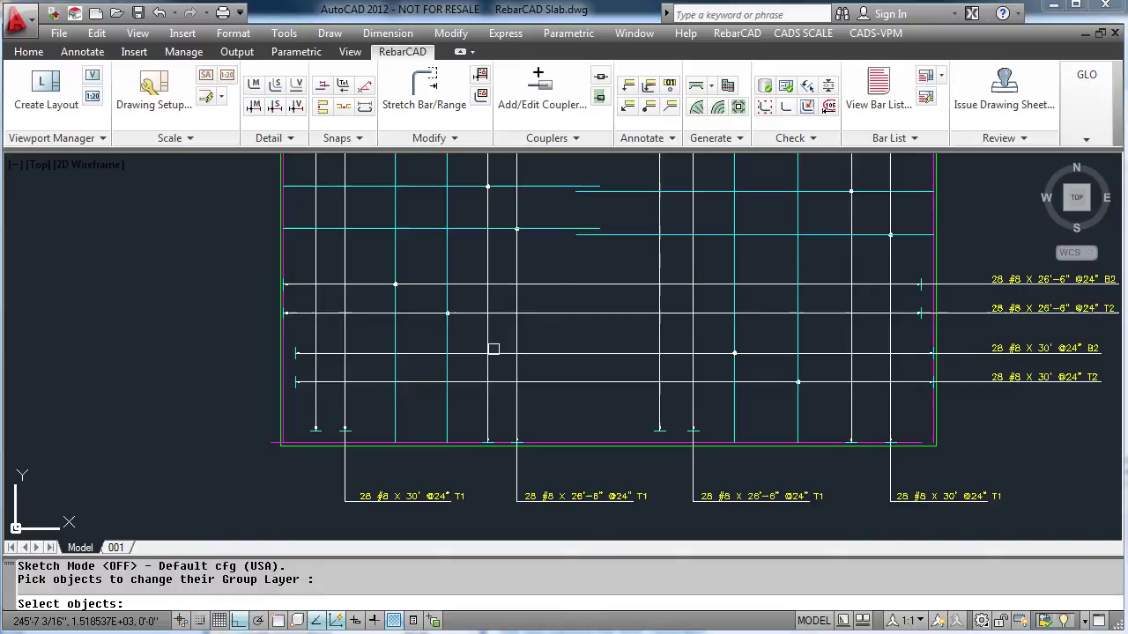
{"action": "left_click", "coordinate": [483, 526]}
{"action": "left_click", "coordinate": [325, 474]}
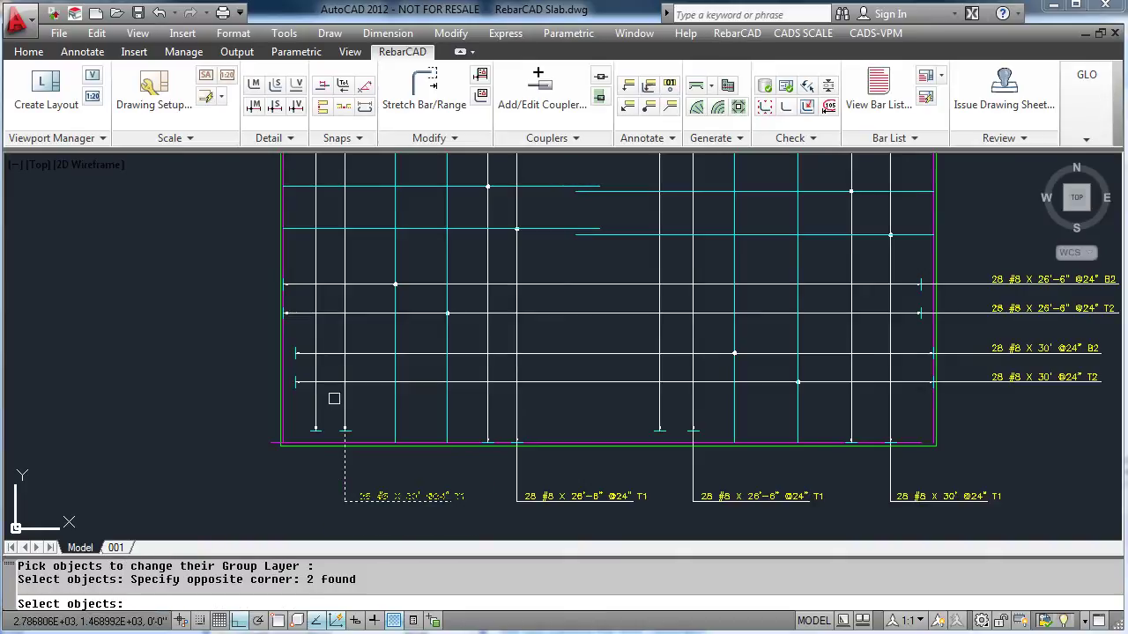
{"action": "left_click", "coordinate": [344, 332]}
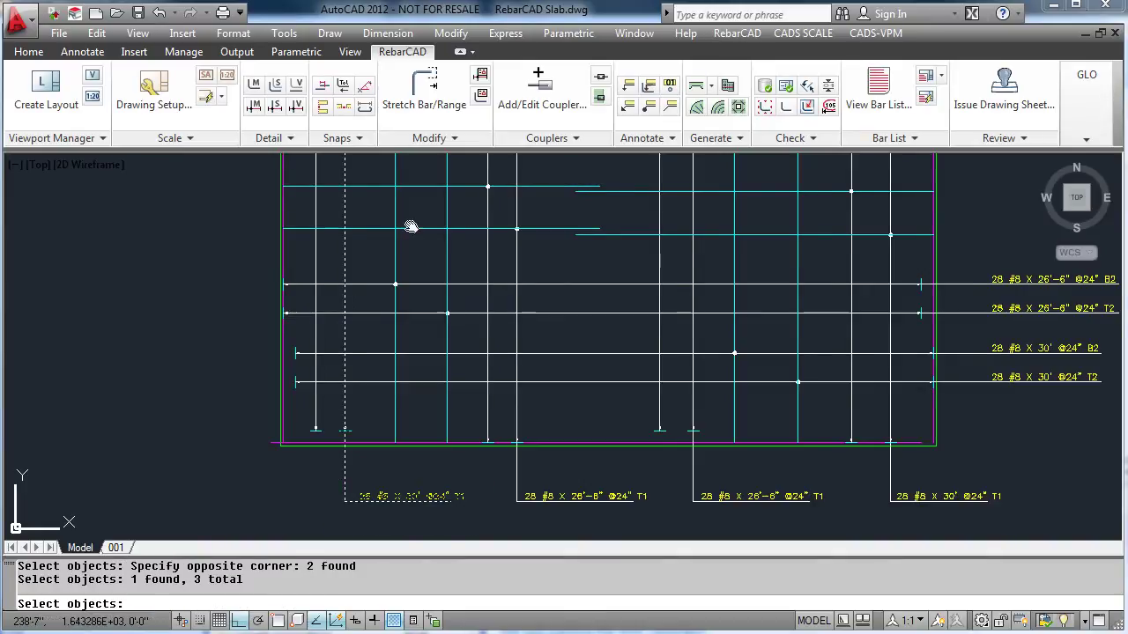
{"action": "mouse_move", "coordinate": [410, 226]}
{"action": "middle_mouse_down"}
{"action": "mouse_move", "coordinate": [429, 327]}
{"action": "mouse_move", "coordinate": [413, 570]}
{"action": "middle_mouse_up"}
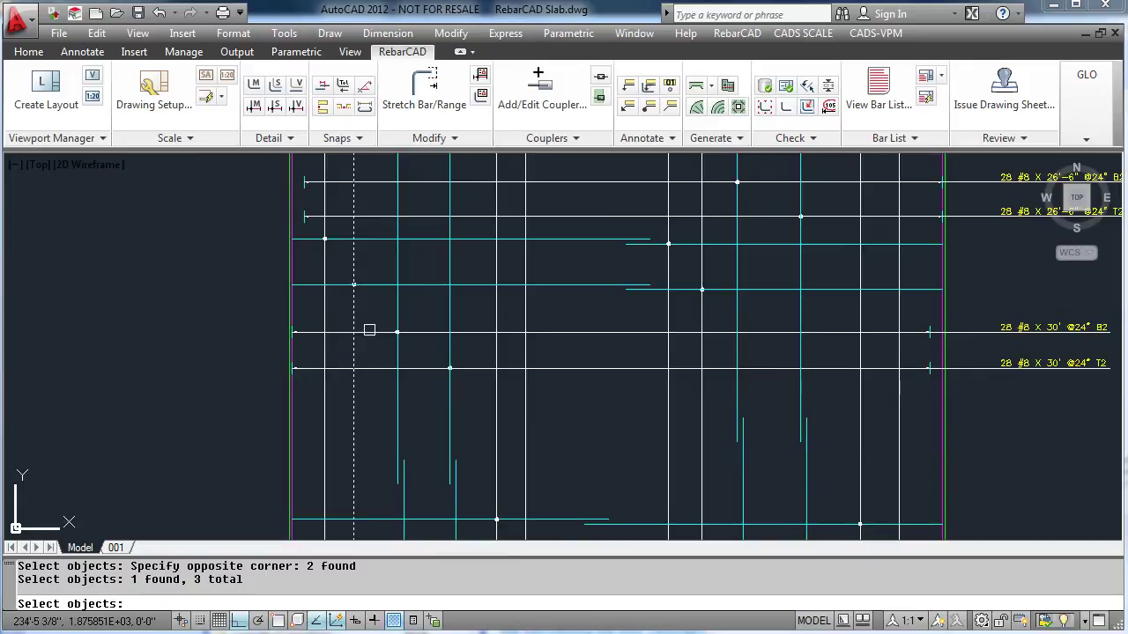
{"action": "left_click", "coordinate": [370, 300]}
{"action": "left_click", "coordinate": [348, 278]}
{"action": "key", "text": "Return"}
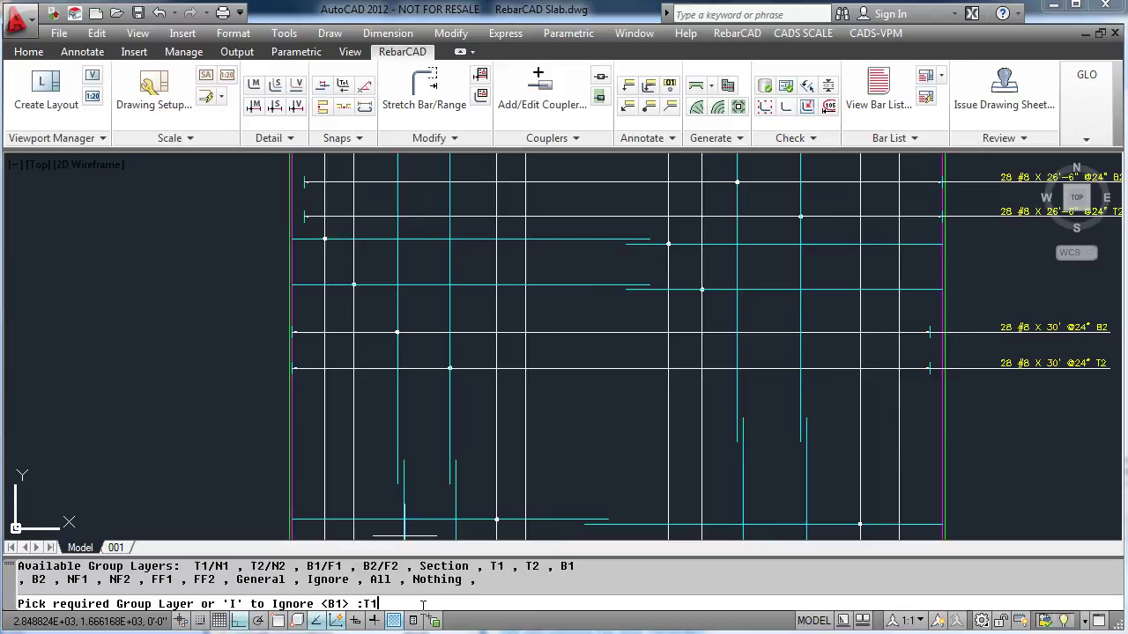
{"action": "type", "text": "T1"}
{"action": "key", "text": "Return"}
{"action": "middle_click", "coordinate": [566, 378]}
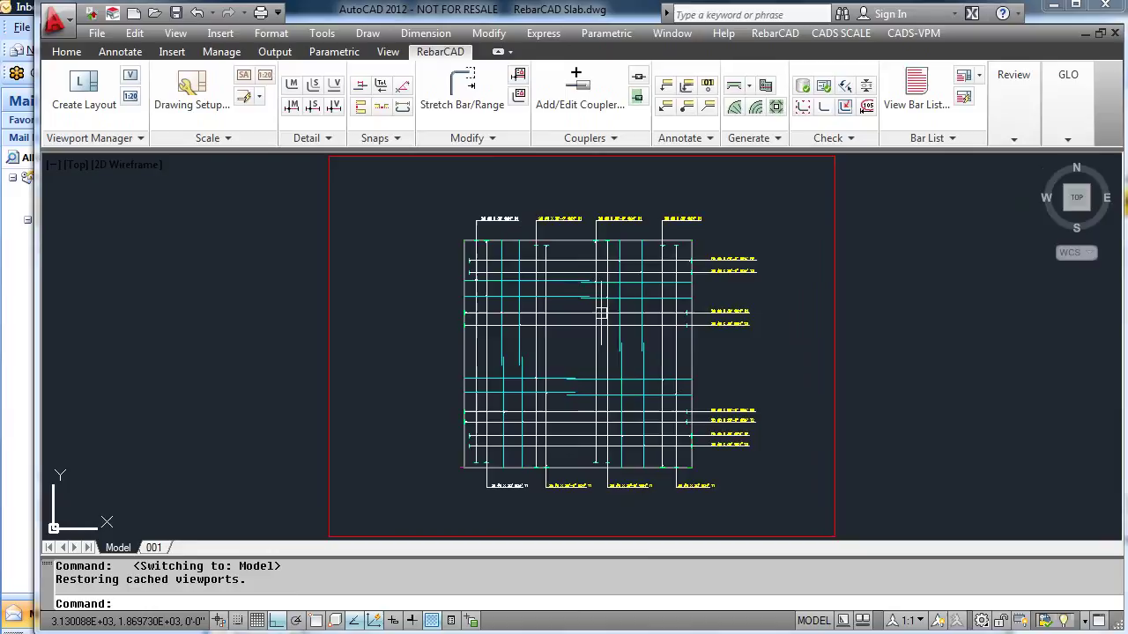
Step: Inspect the dashed reassigned bars inside the 001 layout's viewport, then zoom back out
{"action": "left_click", "coordinate": [155, 548]}
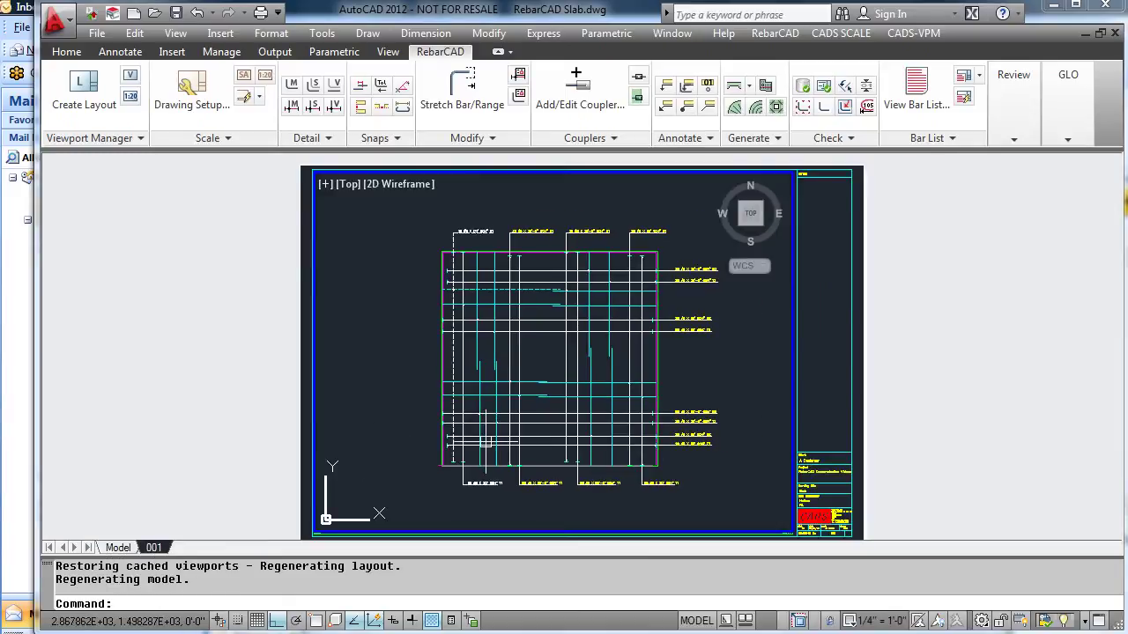
{"action": "scroll", "coordinate": [478, 390], "scroll_direction": "up", "scroll_amount": 2}
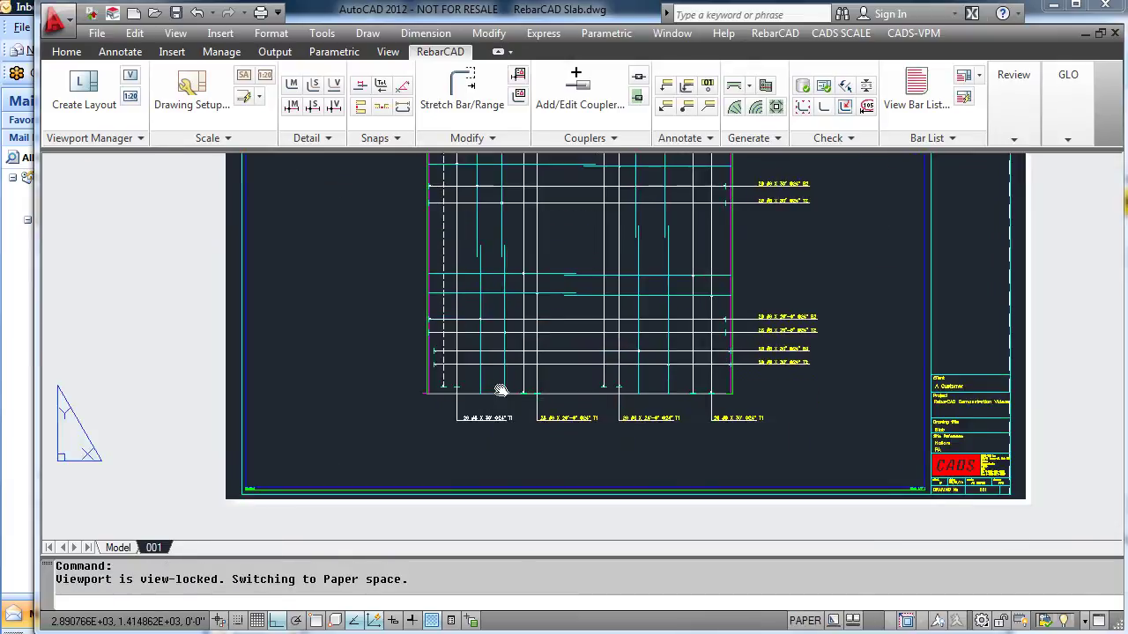
{"action": "scroll", "coordinate": [500, 390], "scroll_direction": "up", "scroll_amount": 2}
{"action": "double_click", "coordinate": [503, 349]}
{"action": "scroll", "coordinate": [503, 364], "scroll_direction": "up", "scroll_amount": 2}
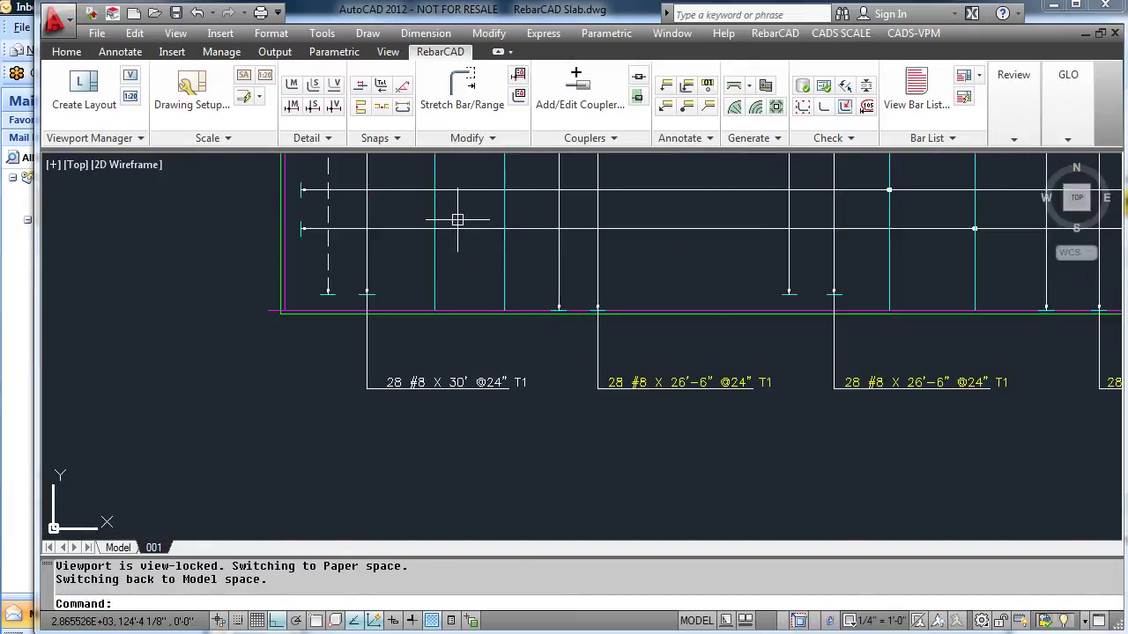
{"action": "middle_click_drag", "start_coordinate": [457, 220], "coordinate": [453, 496]}
{"action": "double_click", "coordinate": [460, 453]}
{"action": "scroll", "coordinate": [461, 453], "scroll_direction": "down", "scroll_amount": 2}
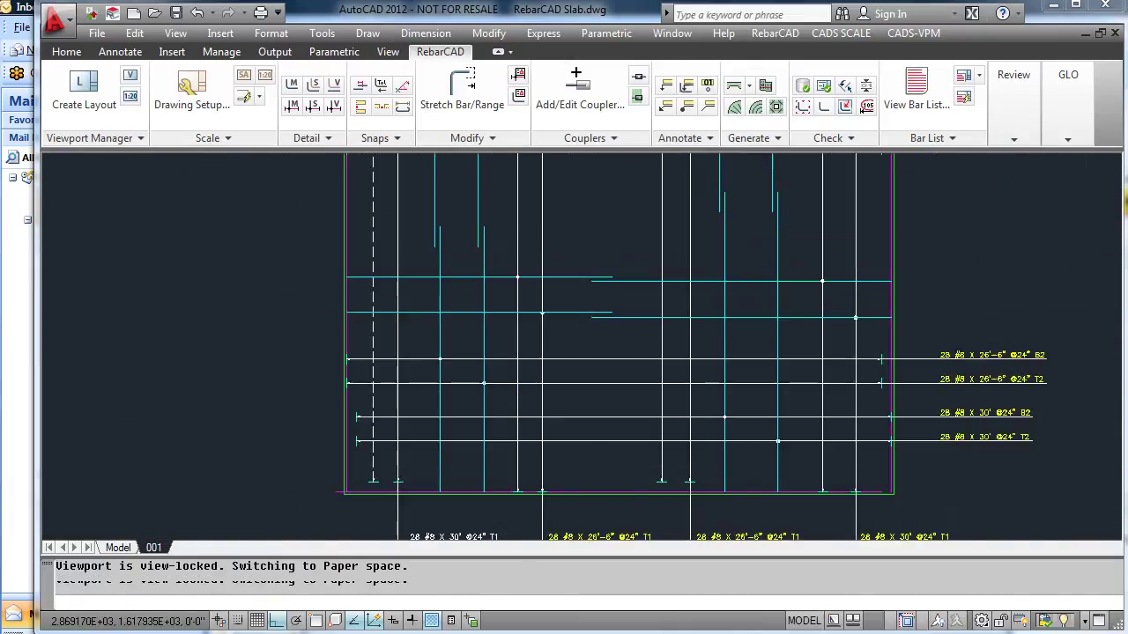
{"action": "scroll", "coordinate": [465, 370], "scroll_direction": "down", "scroll_amount": 2}
{"action": "scroll", "coordinate": [457, 293], "scroll_direction": "up", "scroll_amount": 2}
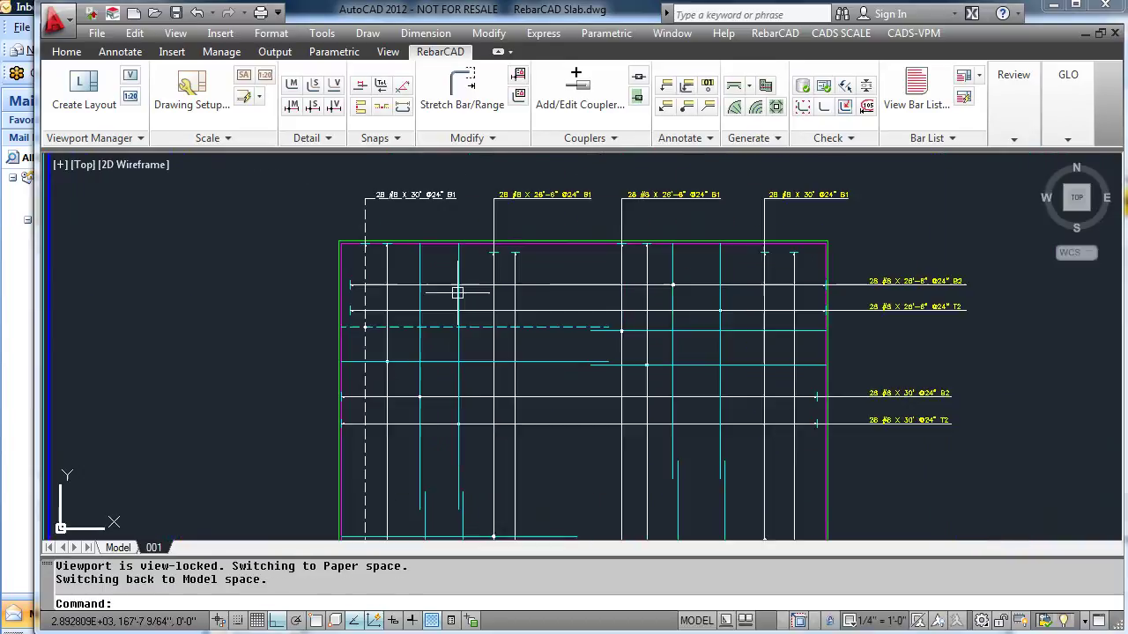
{"action": "scroll", "coordinate": [481, 299], "scroll_direction": "down", "scroll_amount": 2}
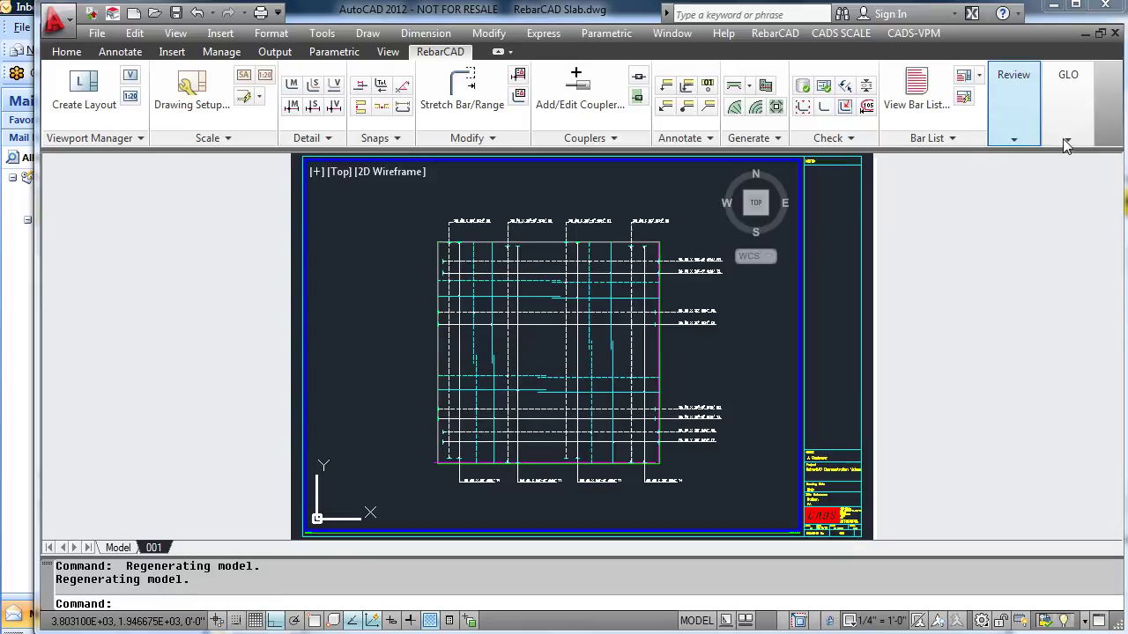
Step: Use Show Group Only with B1 so only the B1 bars and labels display
{"action": "mouse_move", "coordinate": [1064, 141]}
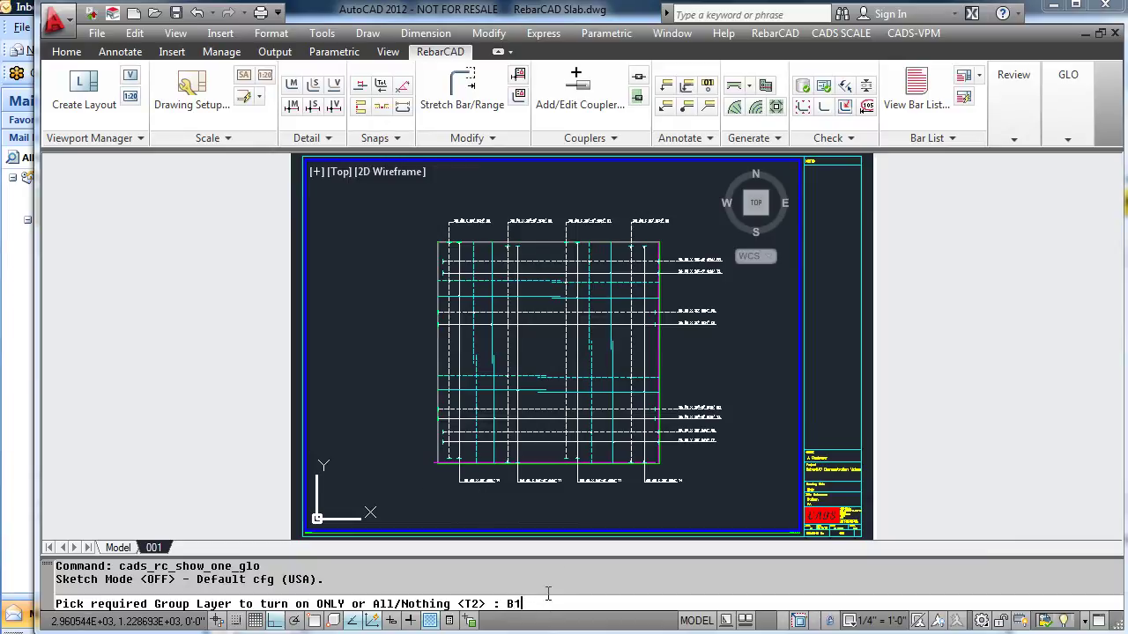
{"action": "key", "text": "Return"}
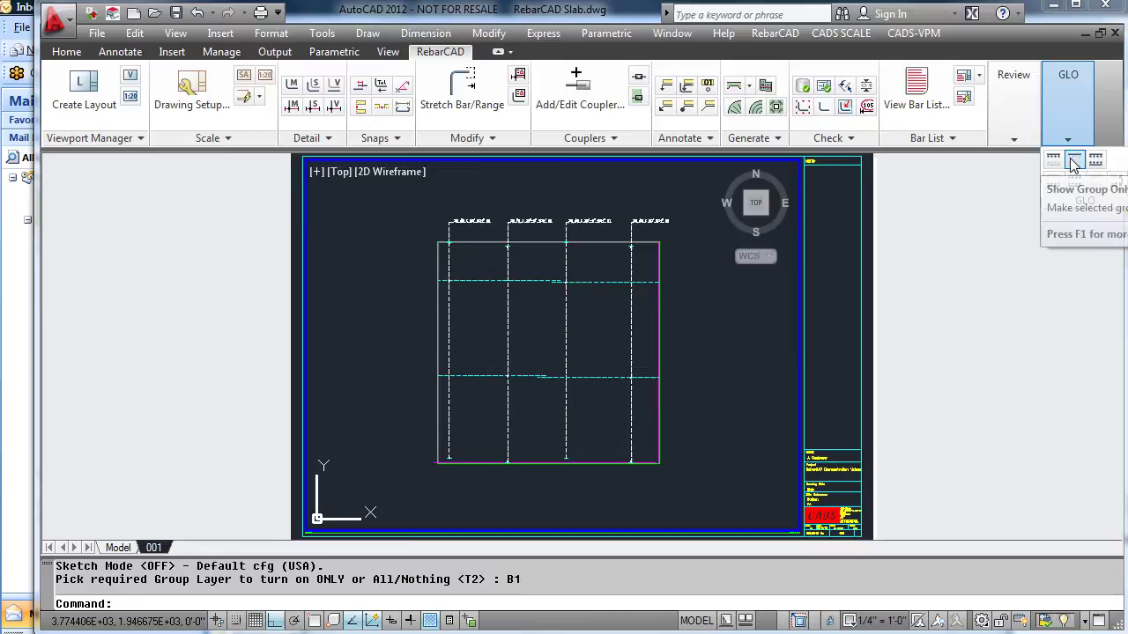
Step: Show only the T1 group layer, then add the T2 group layer to the display
{"action": "key", "text": "Return"}
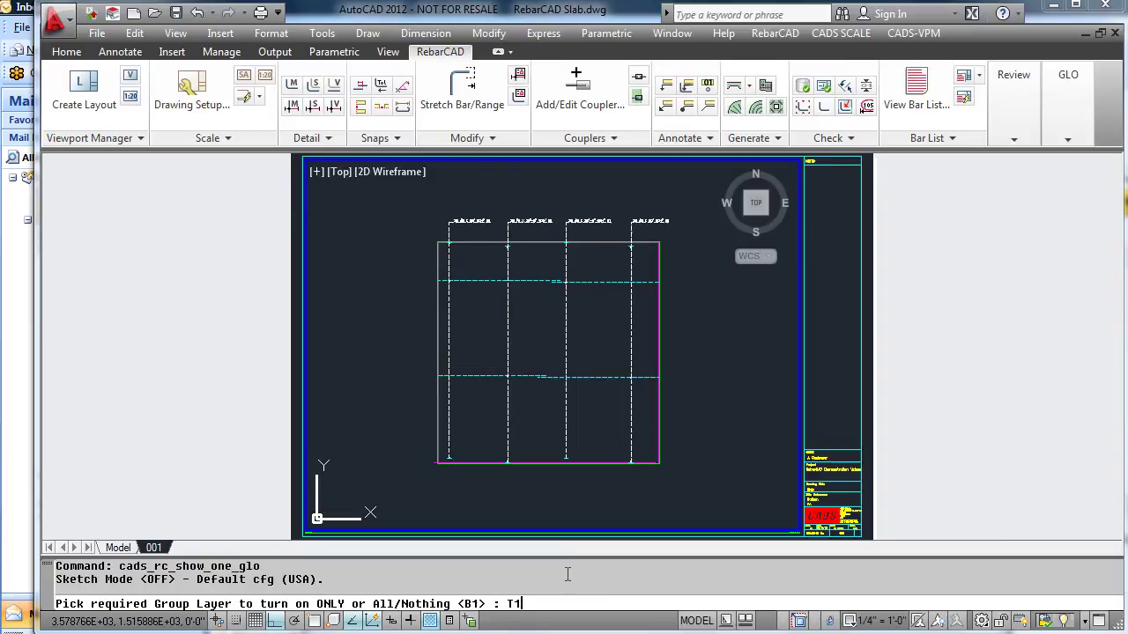
{"action": "key", "text": "Return"}
{"action": "left_click", "coordinate": [1067, 133]}
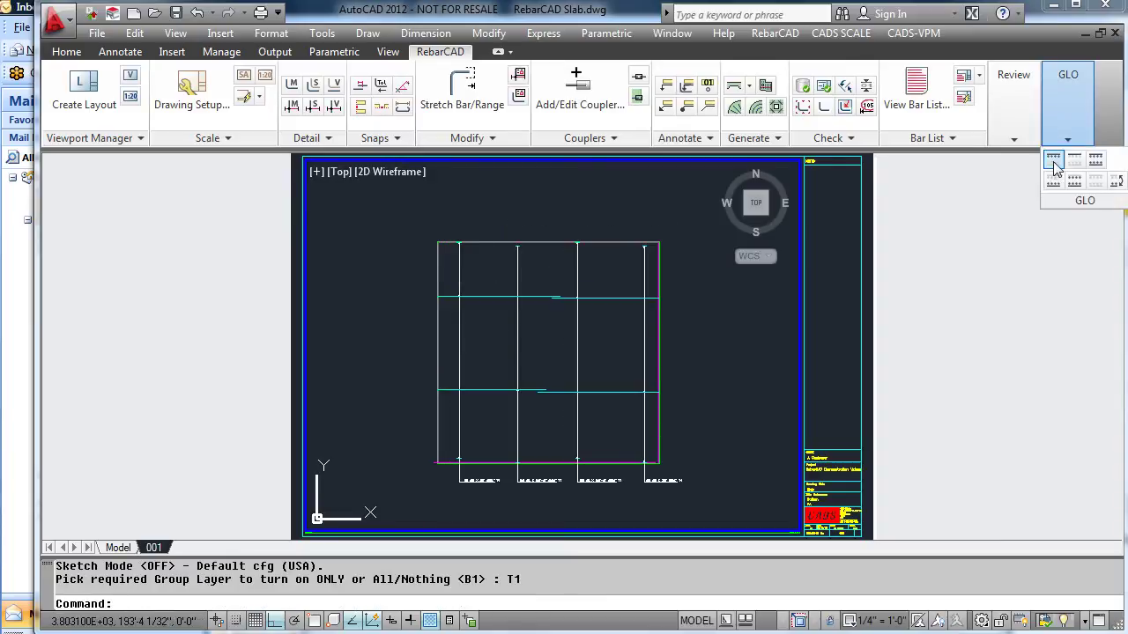
{"action": "left_click", "coordinate": [1053, 160]}
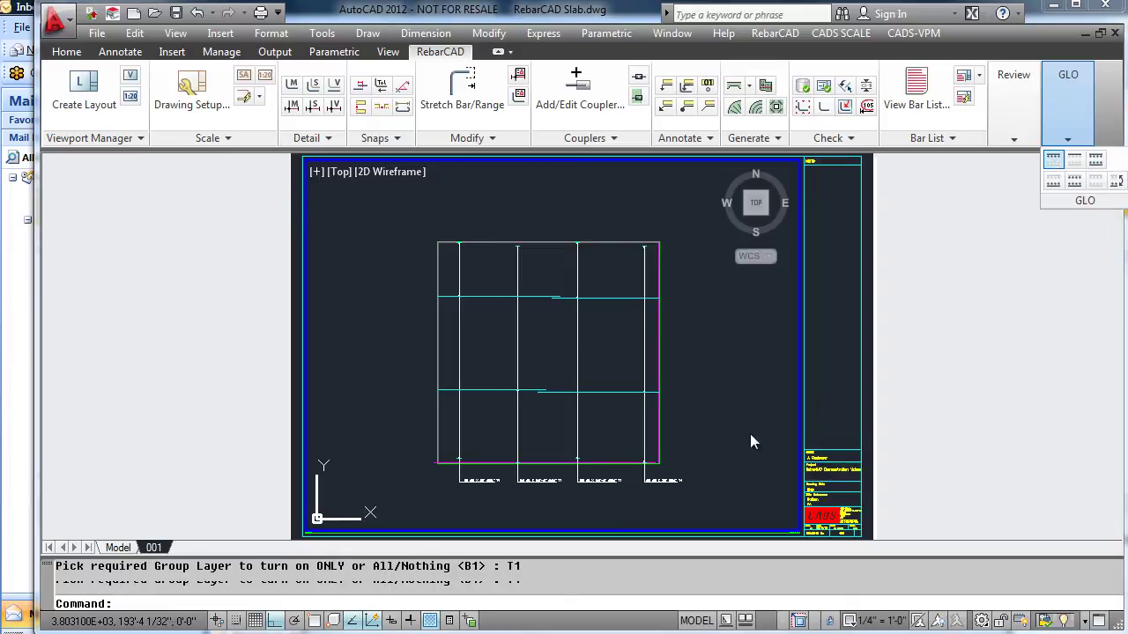
{"action": "key", "text": "Return"}
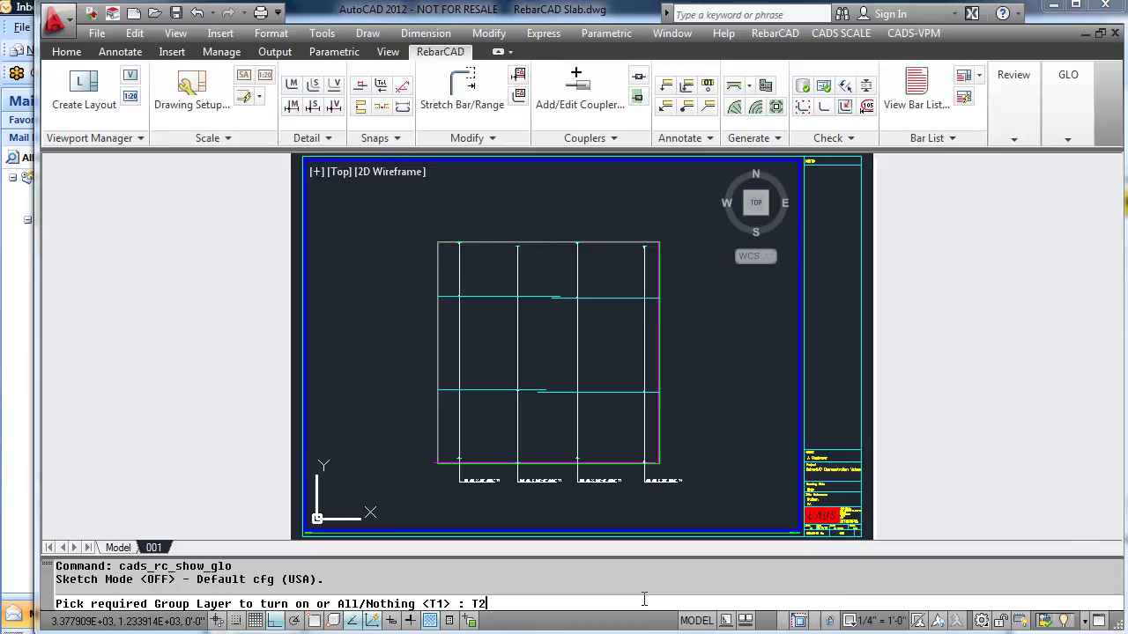
{"action": "key", "text": "Return"}
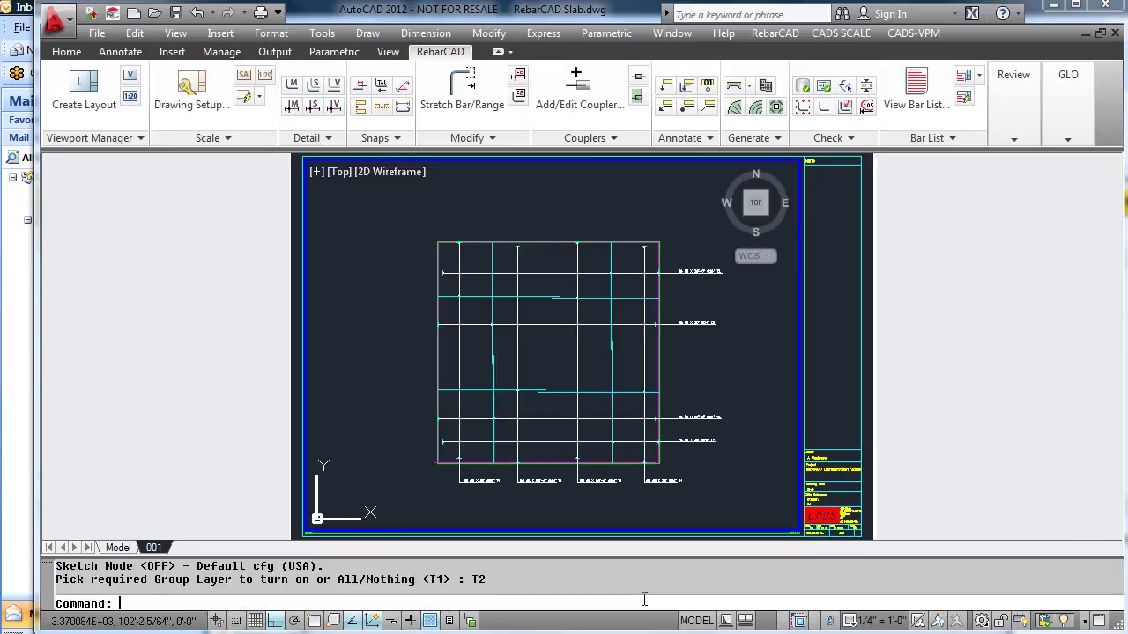
Step: Rerun the show group layers command and accept to display all remaining bar groups
{"action": "mouse_move", "coordinate": [1071, 145]}
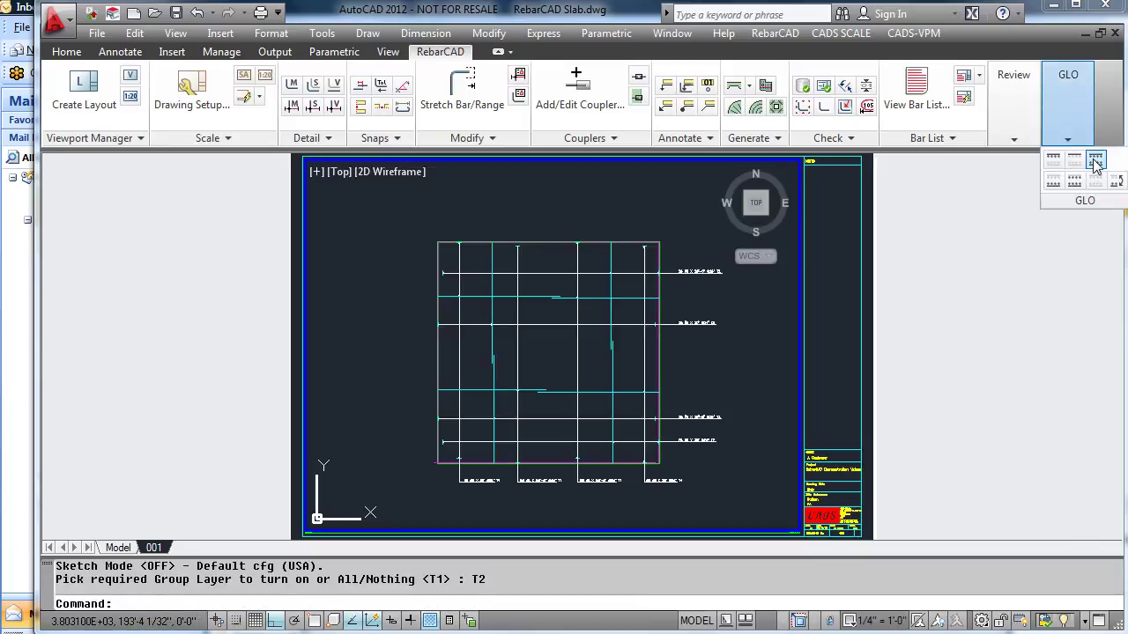
{"action": "key", "text": "Return"}
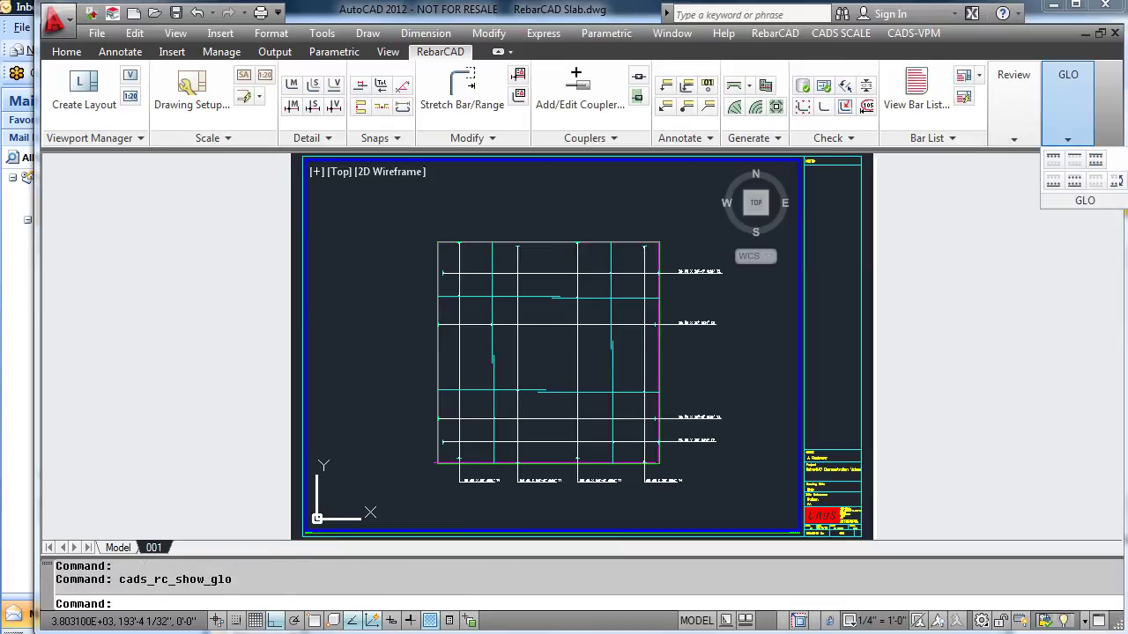
{"action": "key", "text": "Return"}
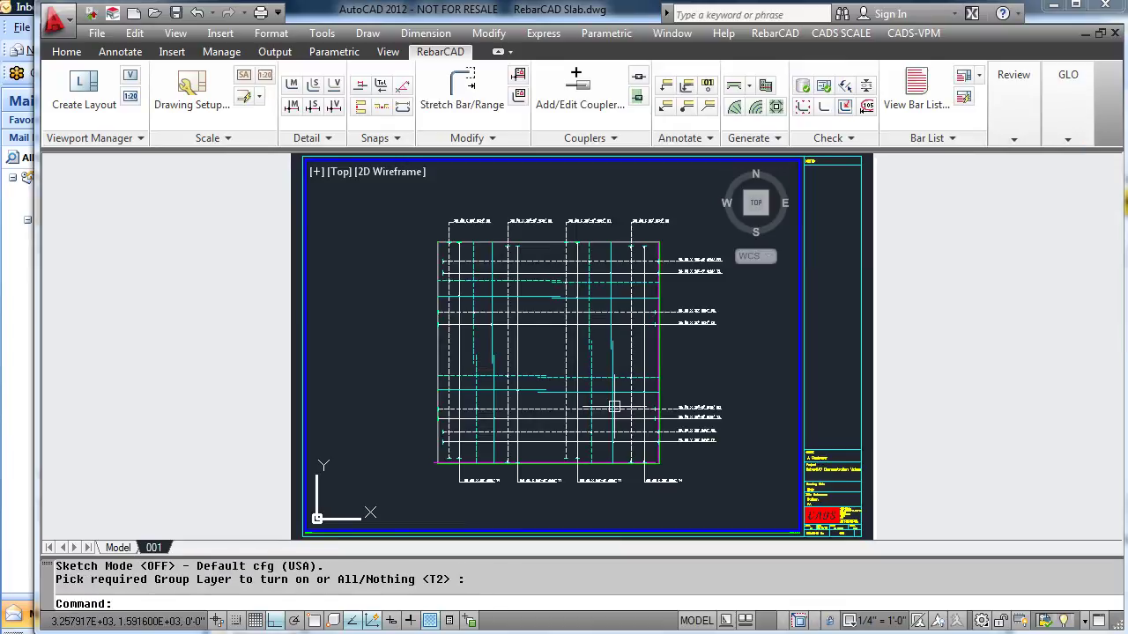
Step: Switch to model space and zoom to the slab's top-left corner
{"action": "left_click", "coordinate": [118, 547]}
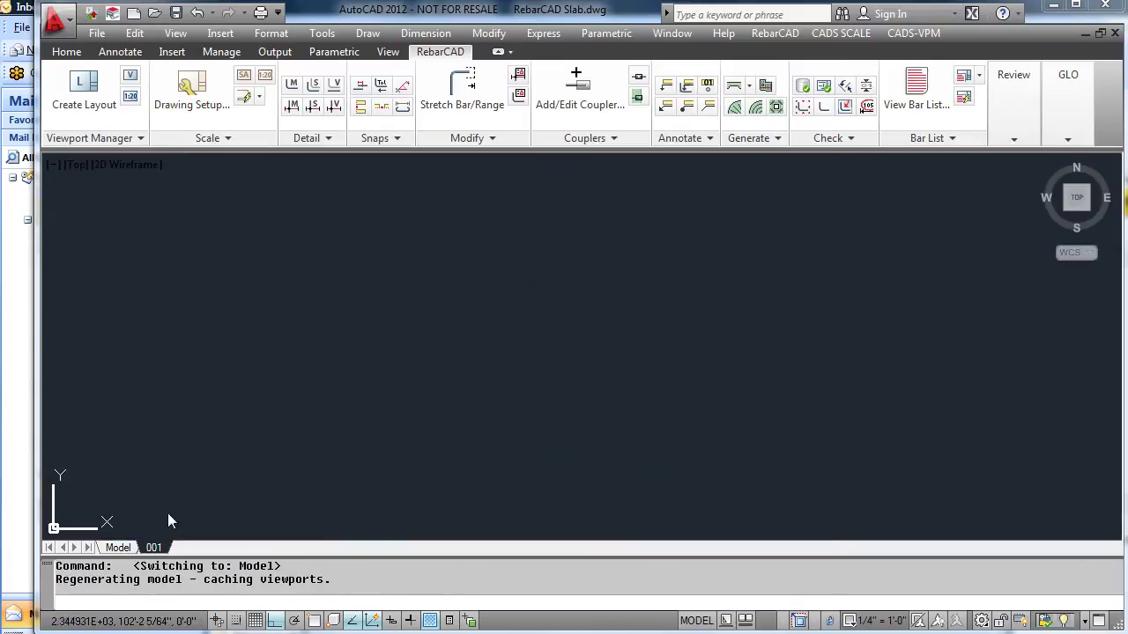
{"action": "scroll", "coordinate": [468, 242], "scroll_direction": "up", "scroll_amount": 3}
{"action": "scroll", "coordinate": [468, 241], "scroll_direction": "up", "scroll_amount": 5}
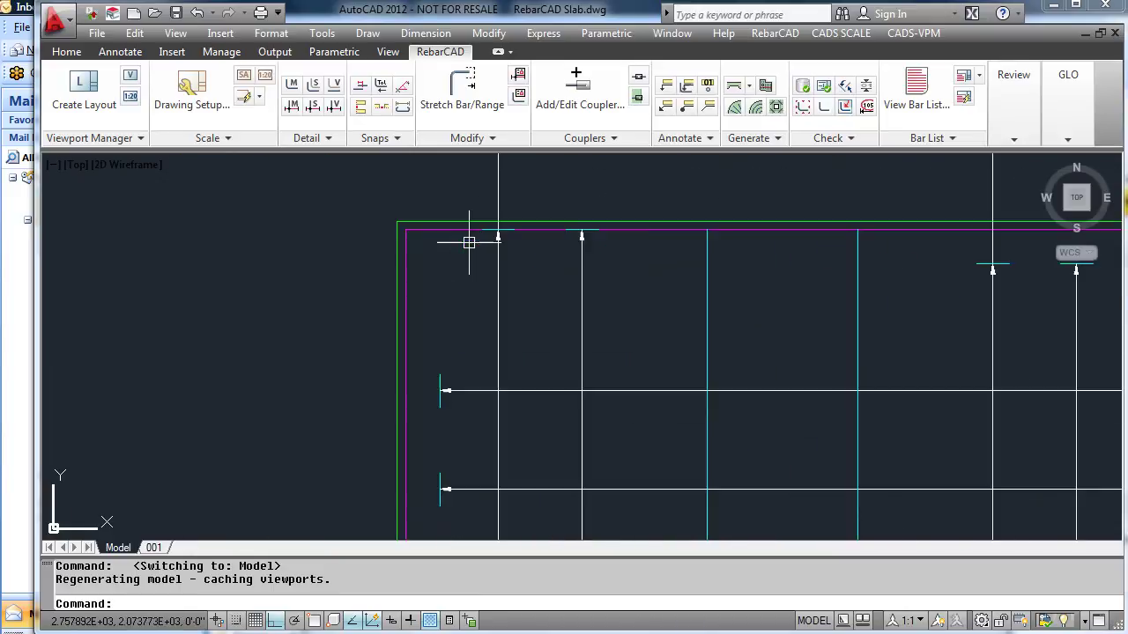
{"action": "scroll", "coordinate": [475, 248], "scroll_direction": "up", "scroll_amount": 2}
{"action": "middle_click_drag", "start_coordinate": [478, 252], "coordinate": [438, 353]}
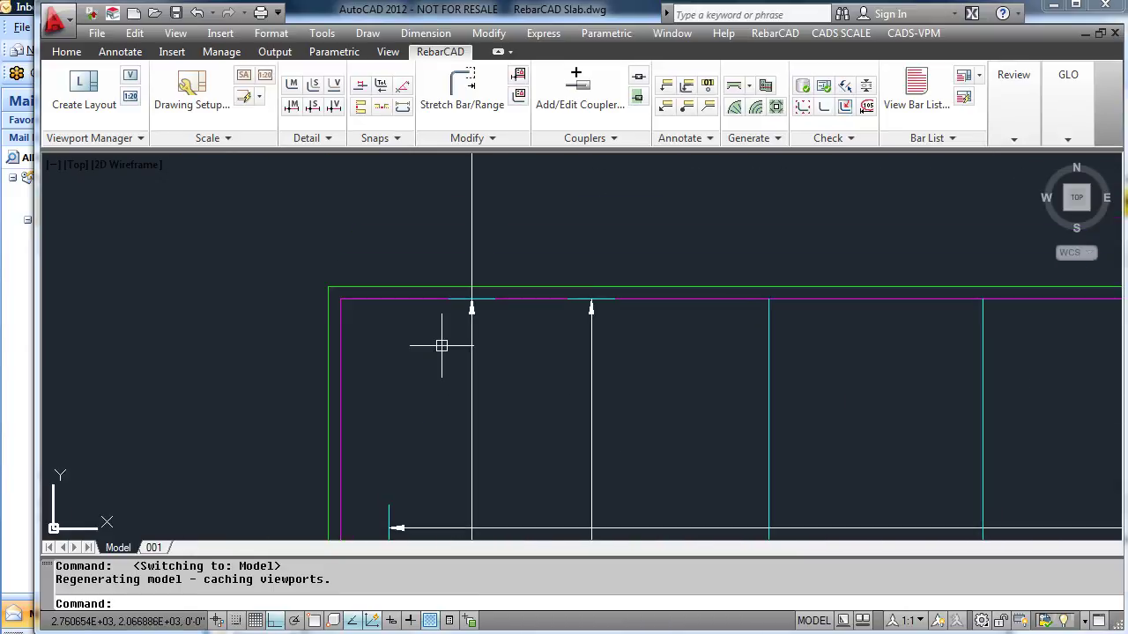
Step: Start a new Detail bar on group layer B1 to bring up the Bar Drawing dialog
{"action": "left_click", "coordinate": [293, 88]}
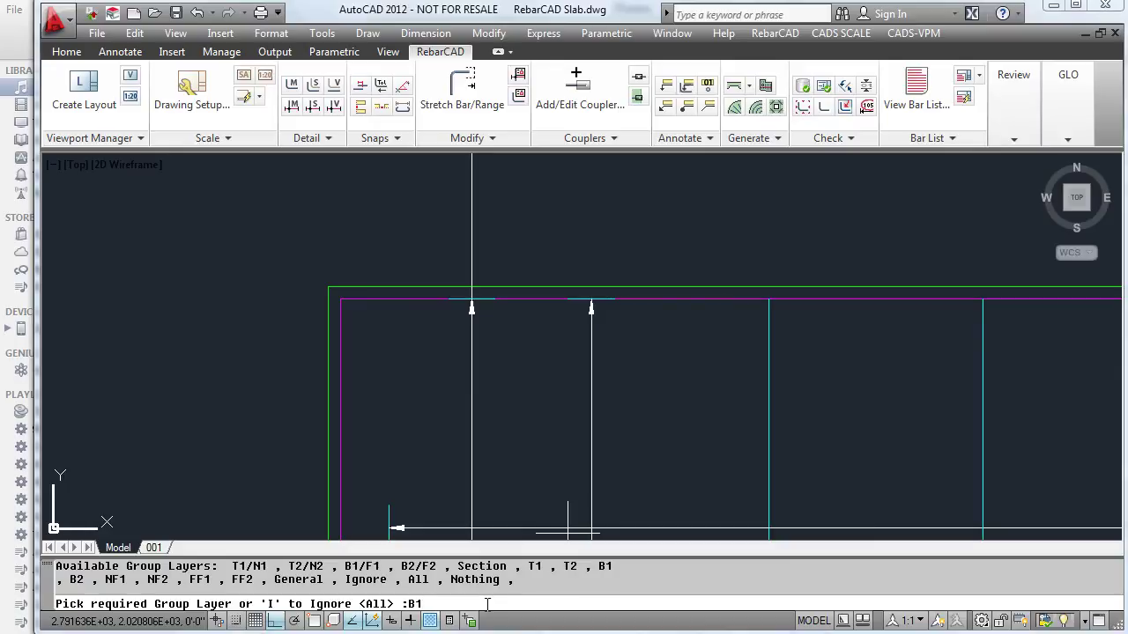
{"action": "type", "text": "B1"}
{"action": "key", "text": "Return"}
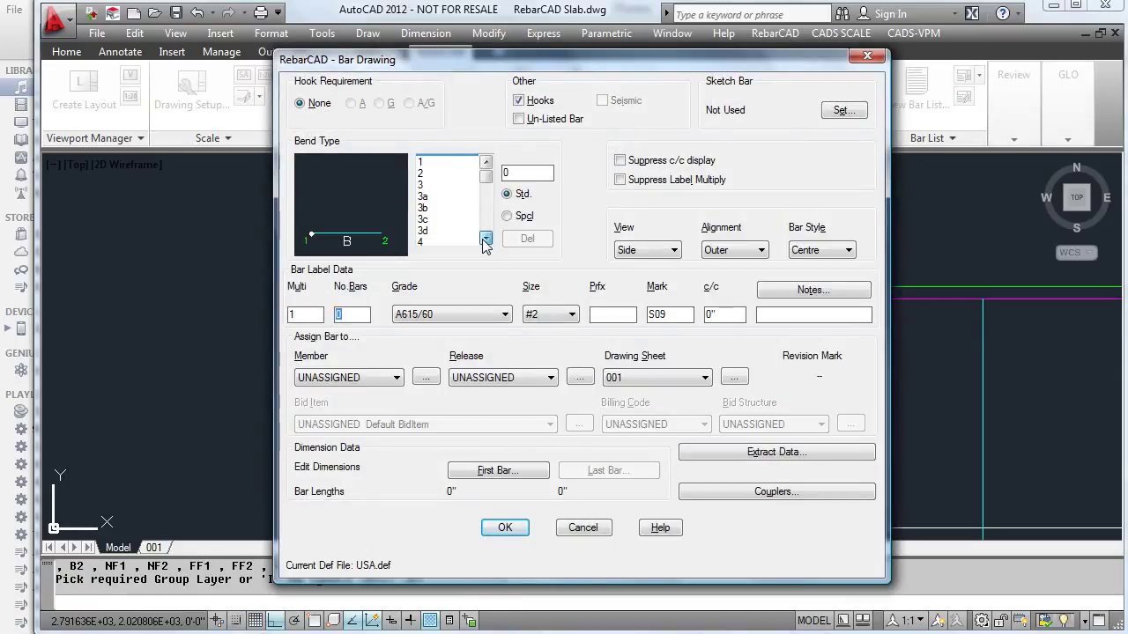
Step: Set the bar to bend type 17 U-bar, 4 bars, size #5, mark 501
{"action": "left_click", "coordinate": [486, 238]}
{"action": "left_click", "coordinate": [485, 239]}
{"action": "left_click", "coordinate": [486, 239]}
{"action": "left_click", "coordinate": [485, 239]}
{"action": "left_click", "coordinate": [486, 239]}
{"action": "left_click", "coordinate": [485, 239]}
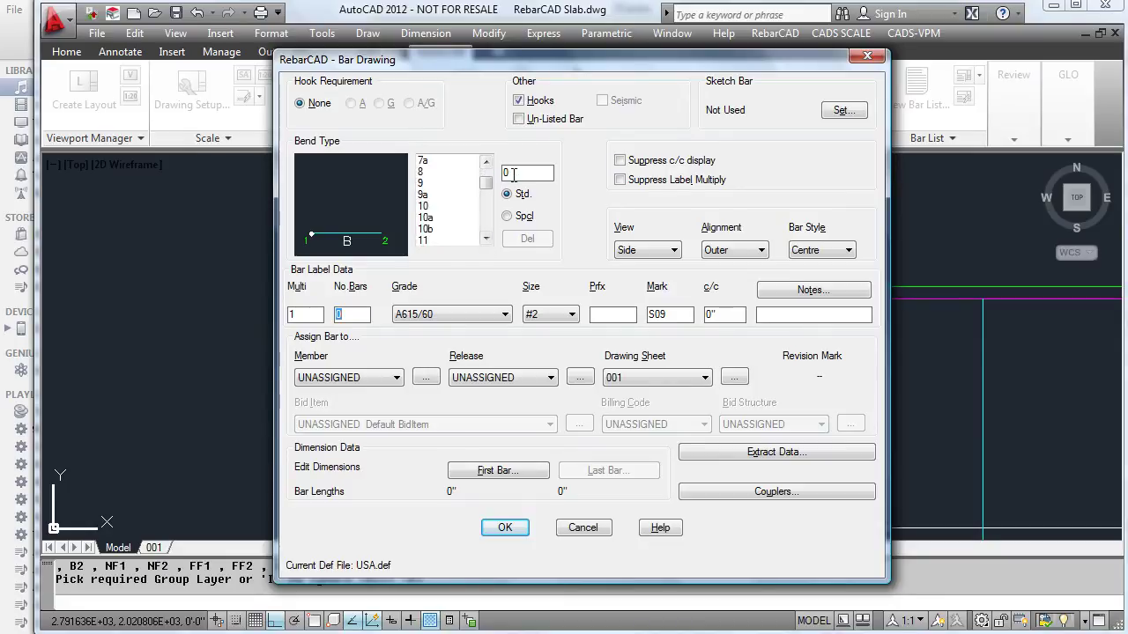
{"action": "left_click", "coordinate": [485, 239]}
{"action": "left_click", "coordinate": [486, 239]}
{"action": "scroll", "coordinate": [487, 224], "scroll_direction": "down", "scroll_amount": 4}
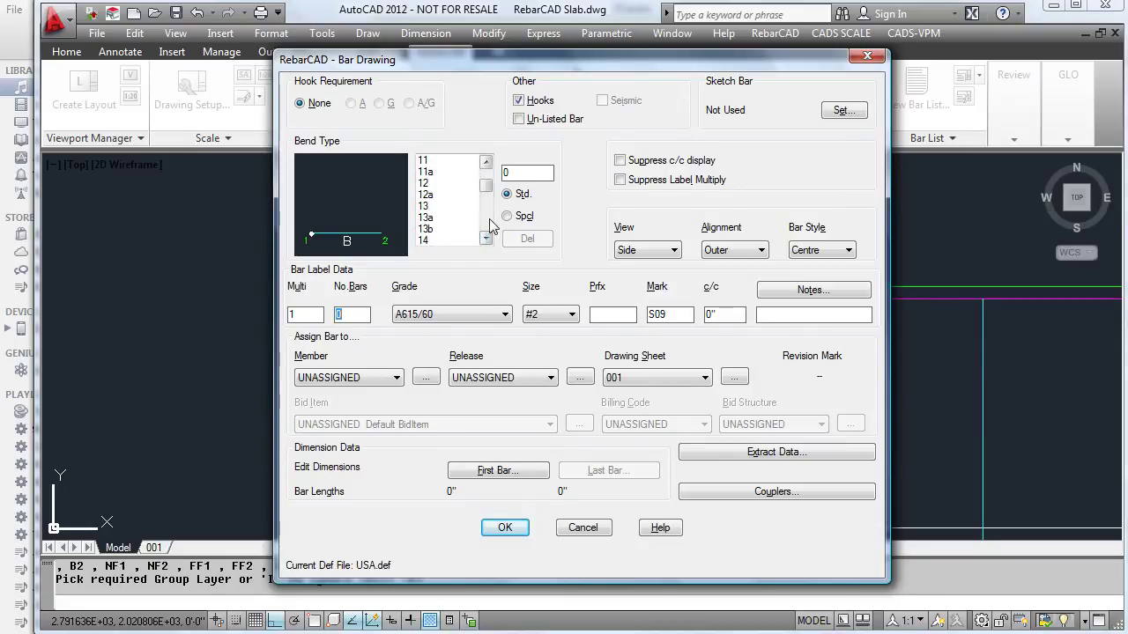
{"action": "left_click", "coordinate": [449, 241]}
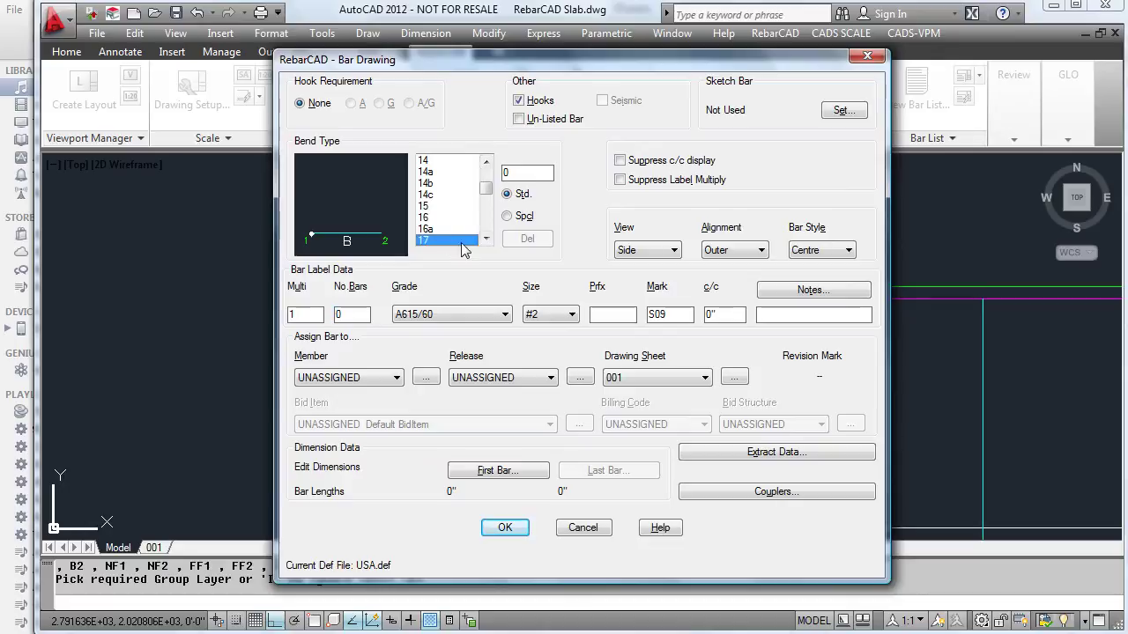
{"action": "left_click", "coordinate": [548, 314]}
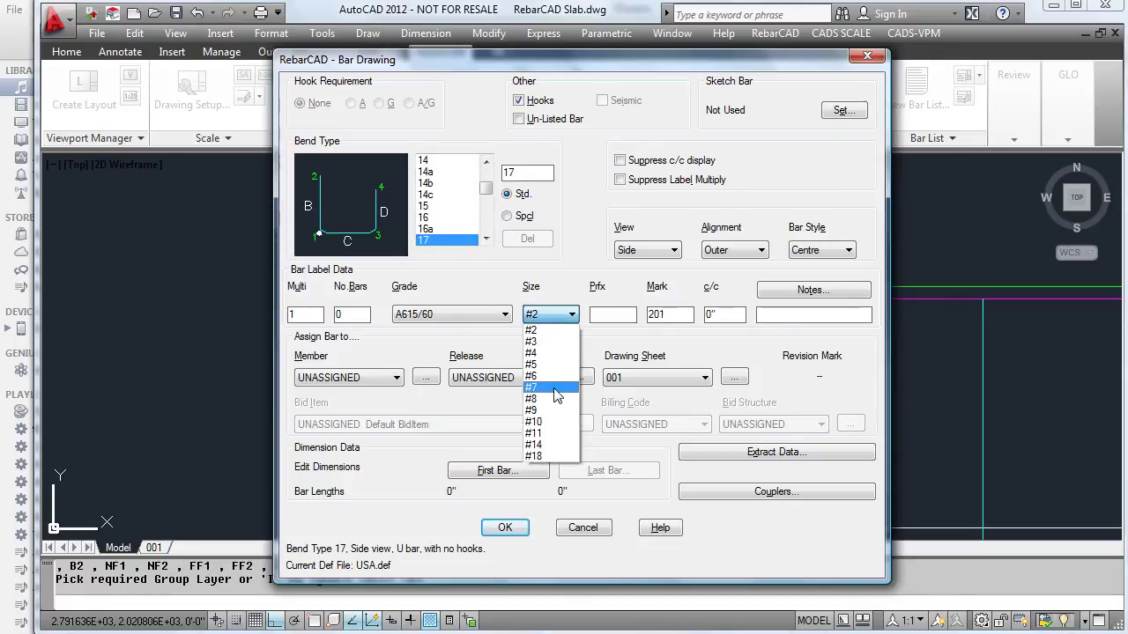
{"action": "left_click", "coordinate": [543, 365]}
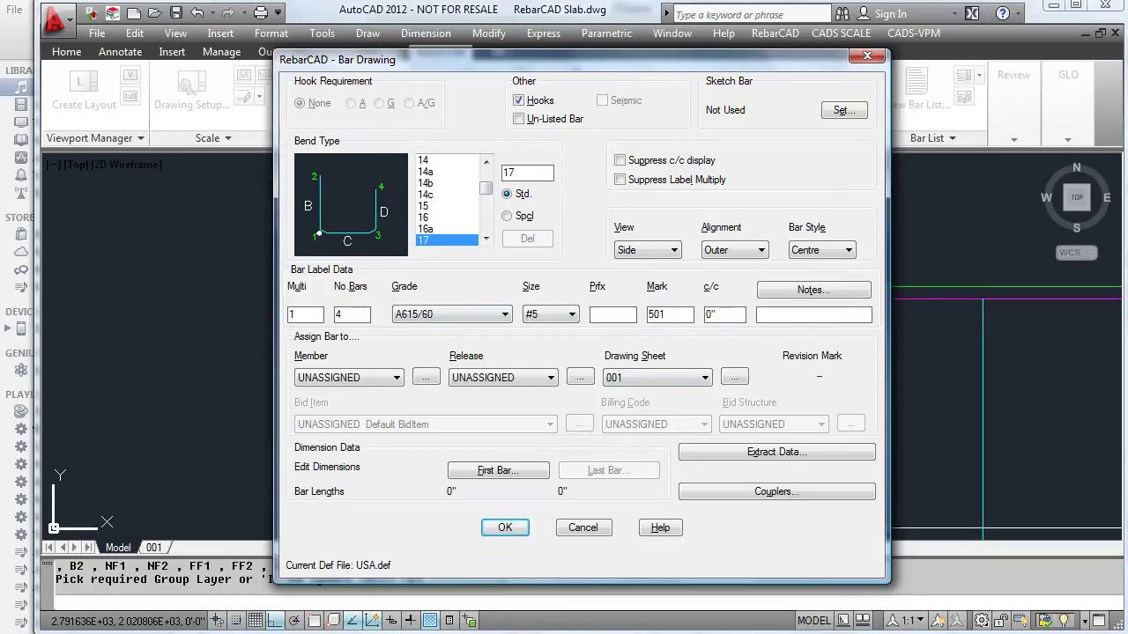
Step: Draw the U-bar around the top-left corner and attach its 4 #5 MK501 label with a leader
{"action": "left_click", "coordinate": [504, 529]}
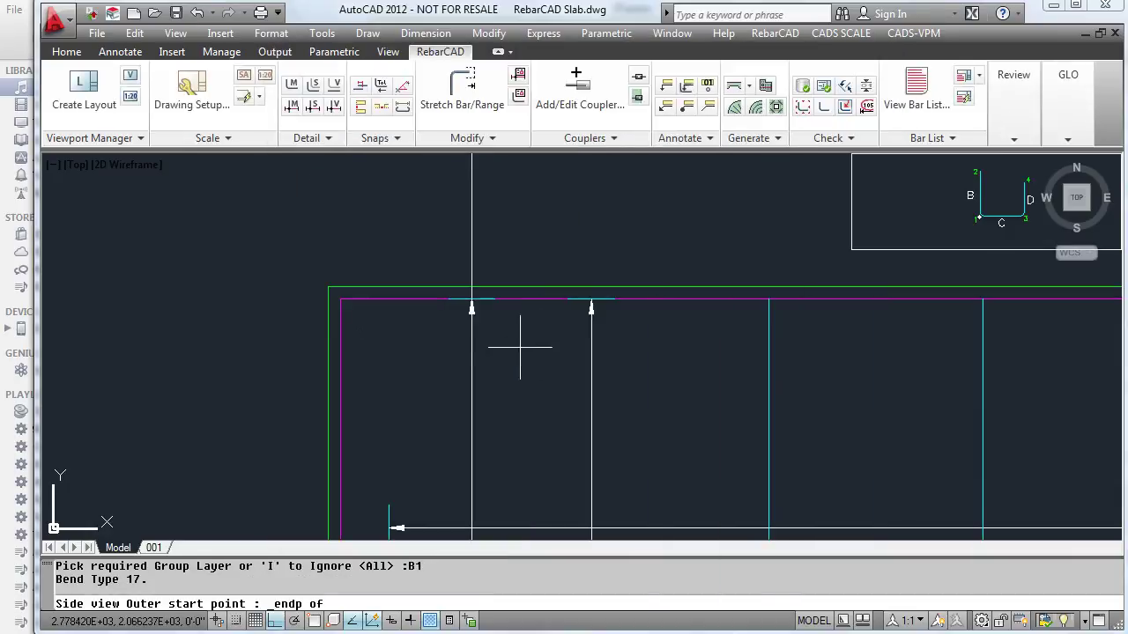
{"action": "left_click", "coordinate": [340, 298]}
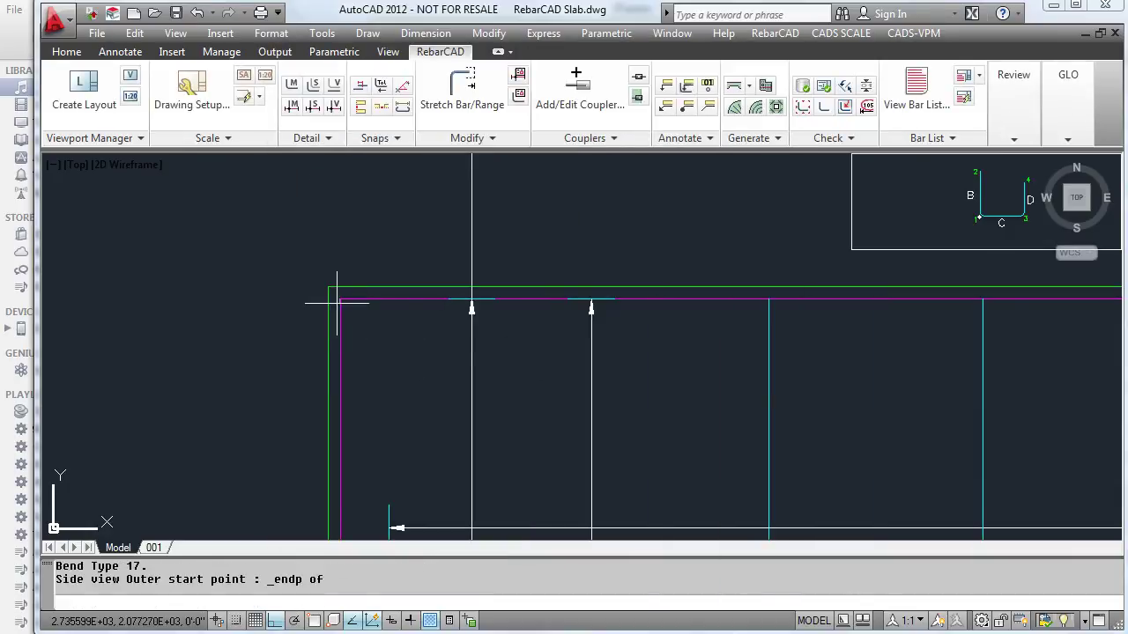
{"action": "left_click", "coordinate": [550, 365]}
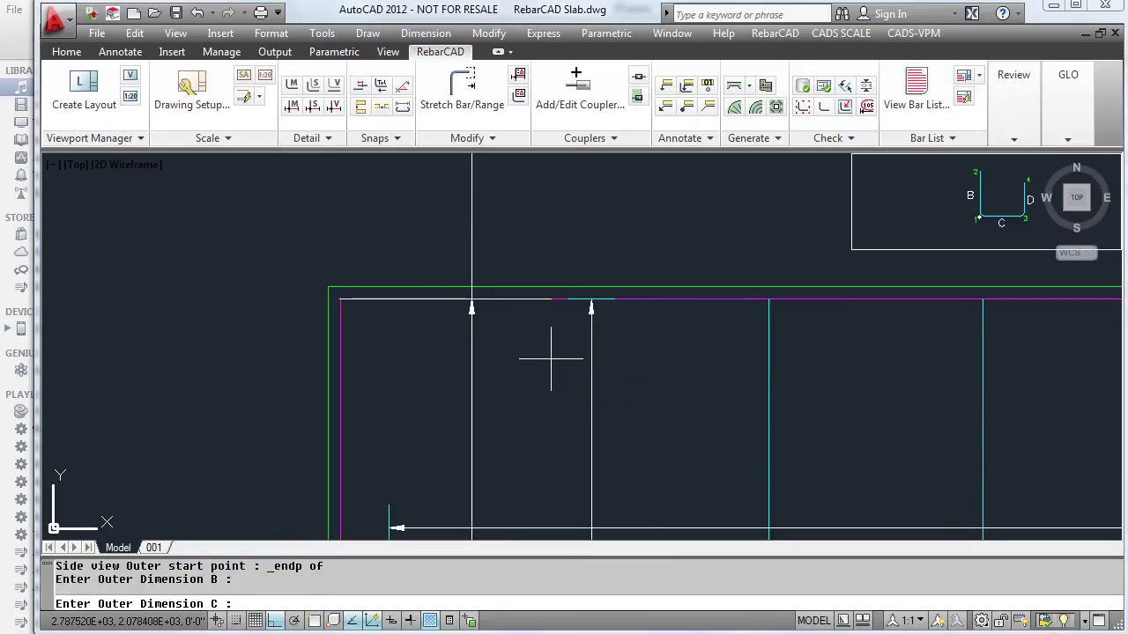
{"action": "left_click", "coordinate": [372, 476]}
{"action": "left_click", "coordinate": [372, 461]}
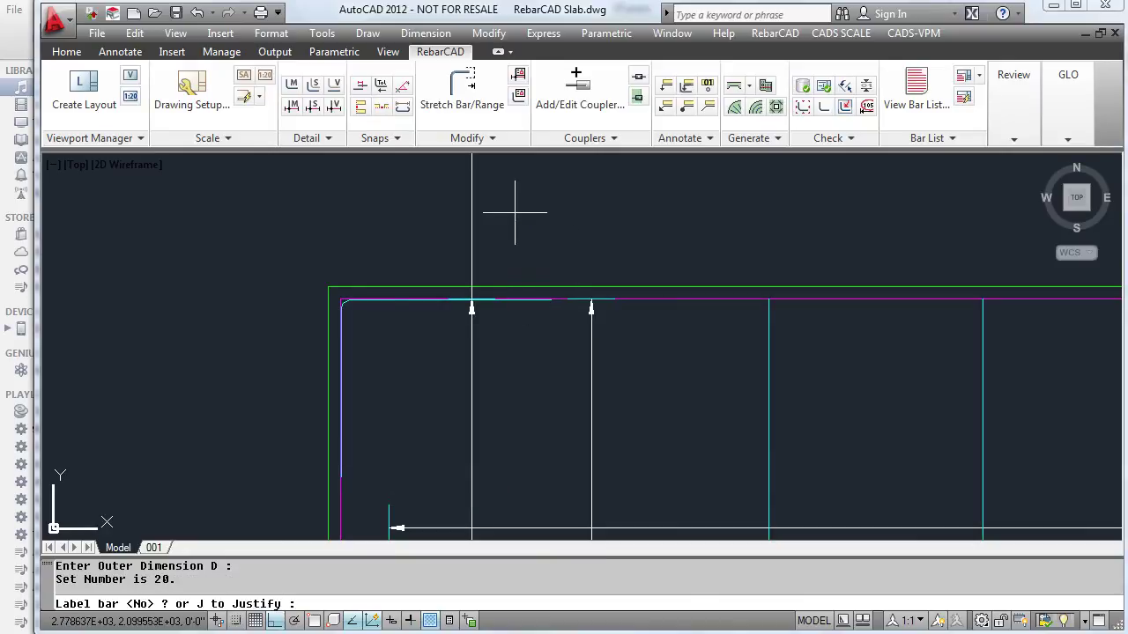
{"action": "left_click", "coordinate": [517, 245]}
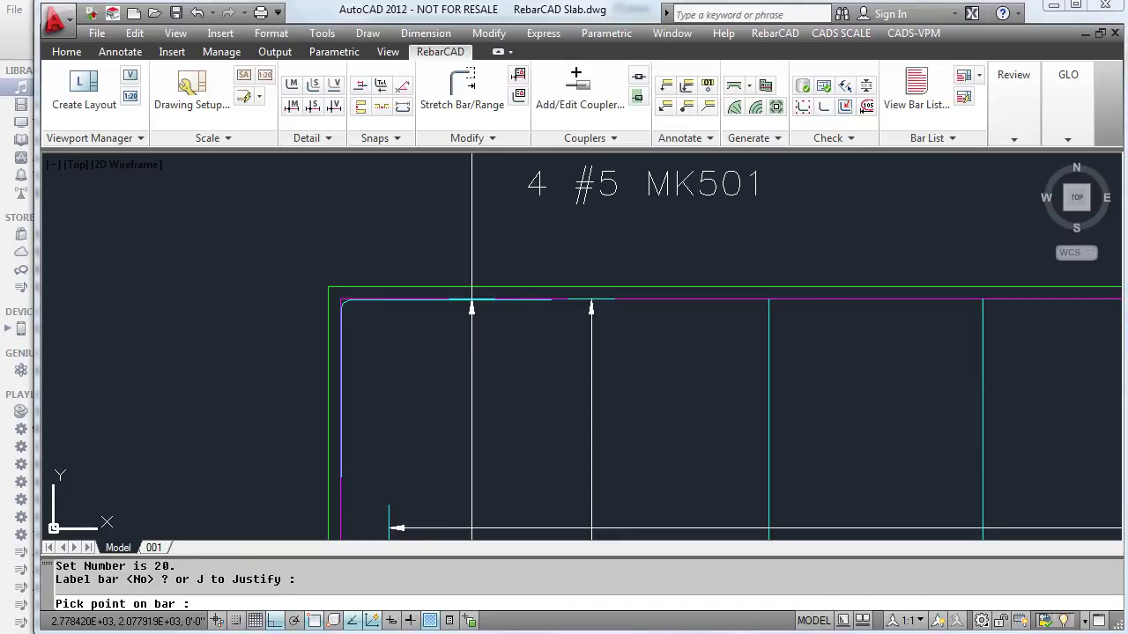
{"action": "left_click", "coordinate": [514, 298]}
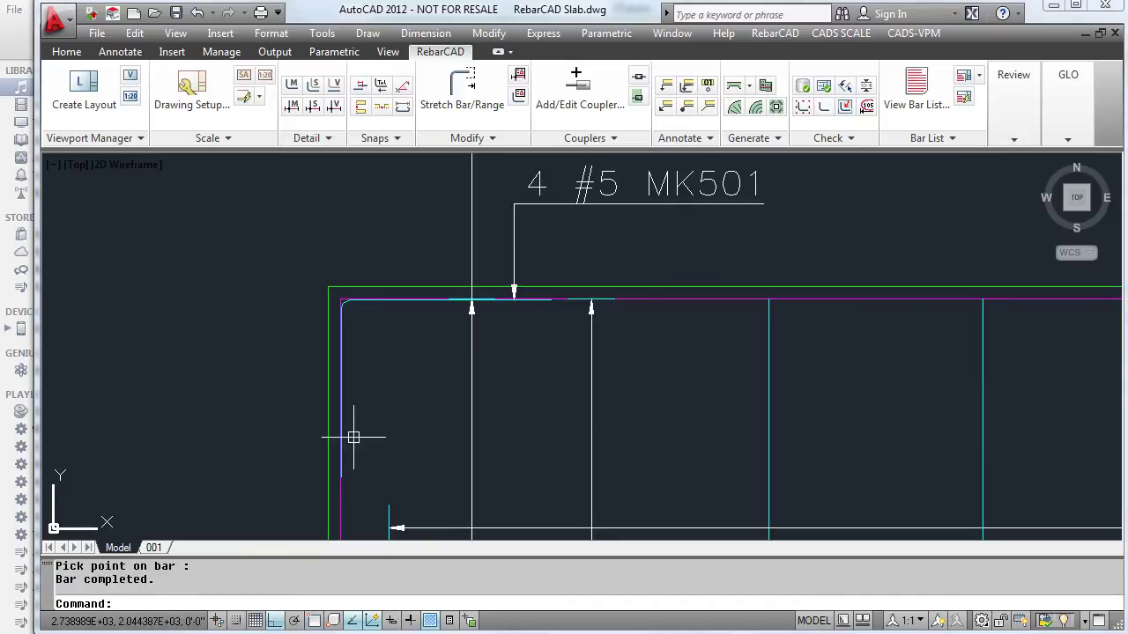
Step: Check the new bar and its labels on the 001 sheet layout
{"action": "left_click", "coordinate": [155, 548]}
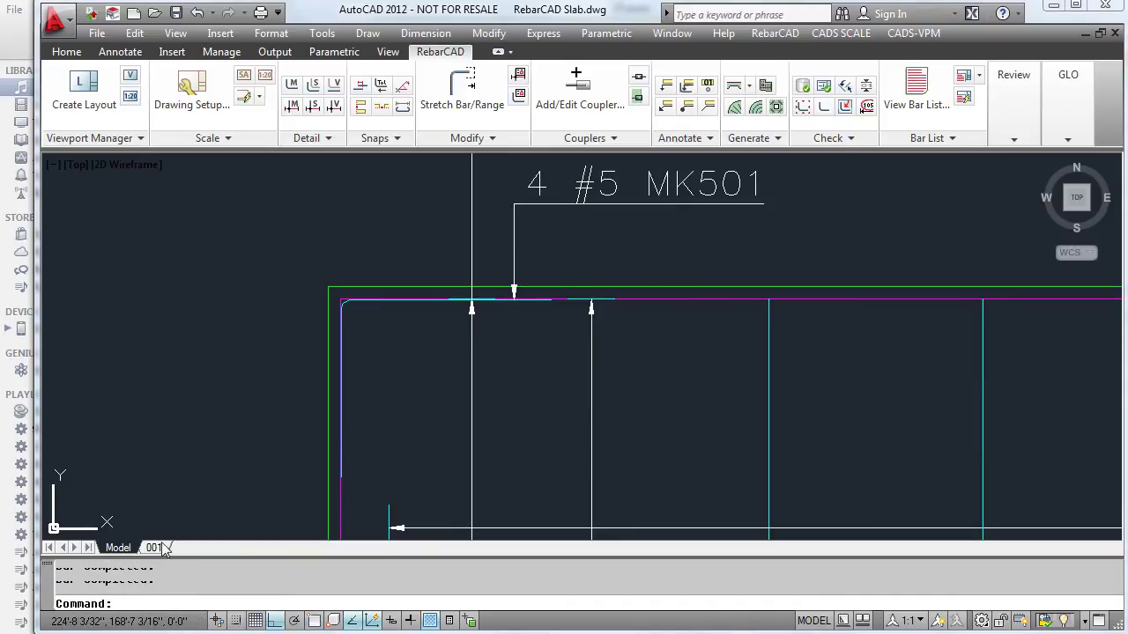
{"action": "scroll", "coordinate": [455, 234], "scroll_direction": "up", "scroll_amount": 8}
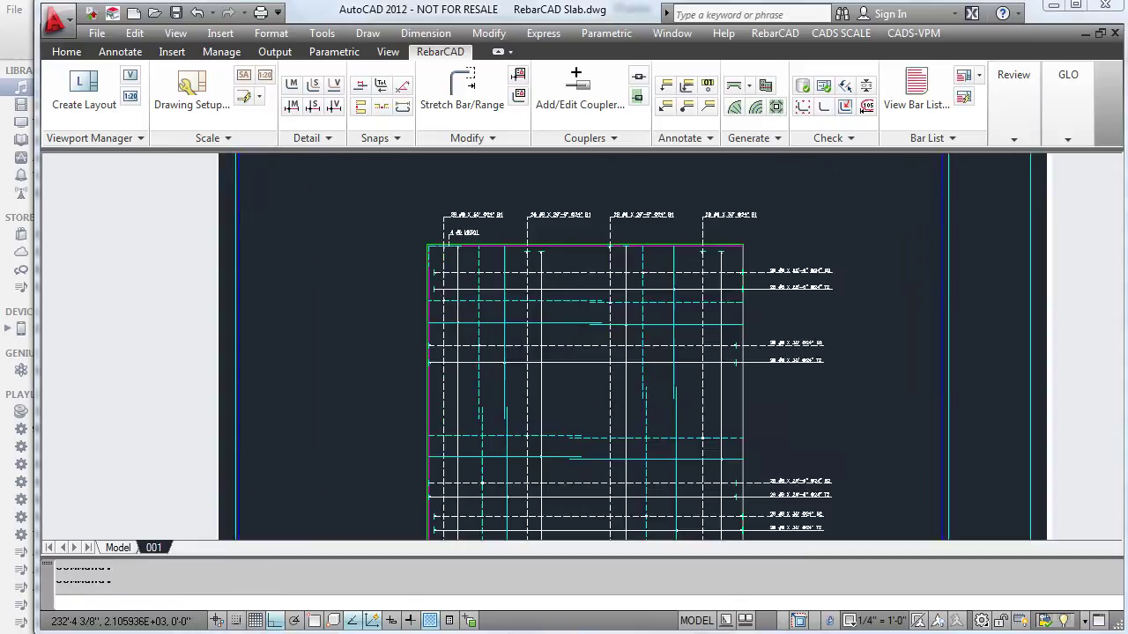
{"action": "middle_click_drag", "start_coordinate": [476, 231], "coordinate": [504, 342]}
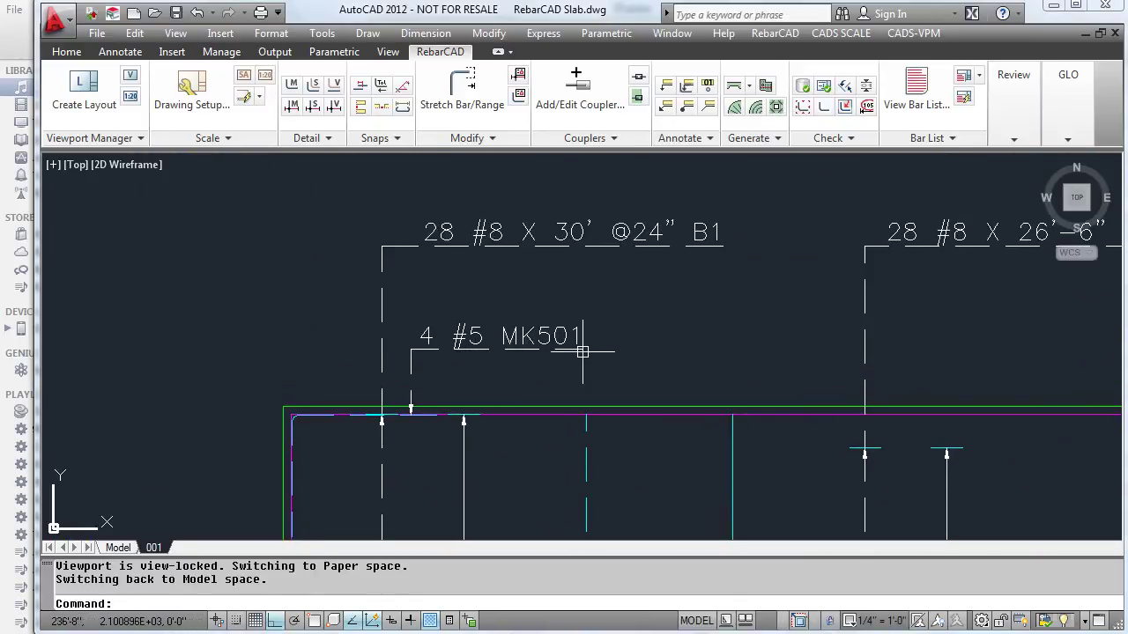
Step: Scroll through the Home layer list to review the BAR and TXT group layers
{"action": "left_click", "coordinate": [62, 52]}
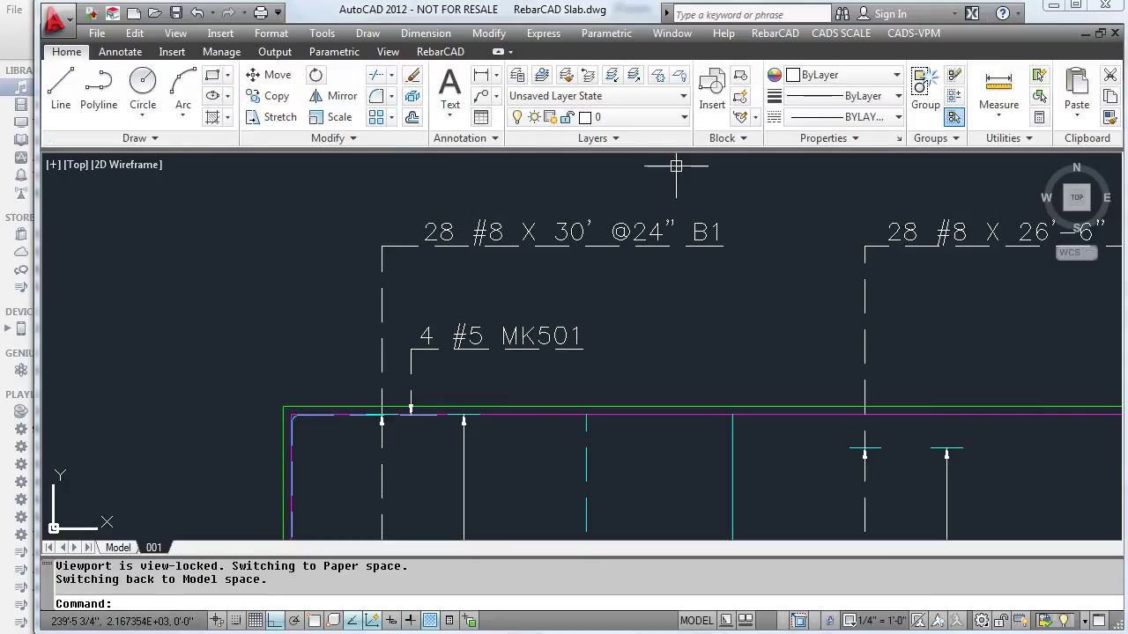
{"action": "left_click", "coordinate": [684, 121]}
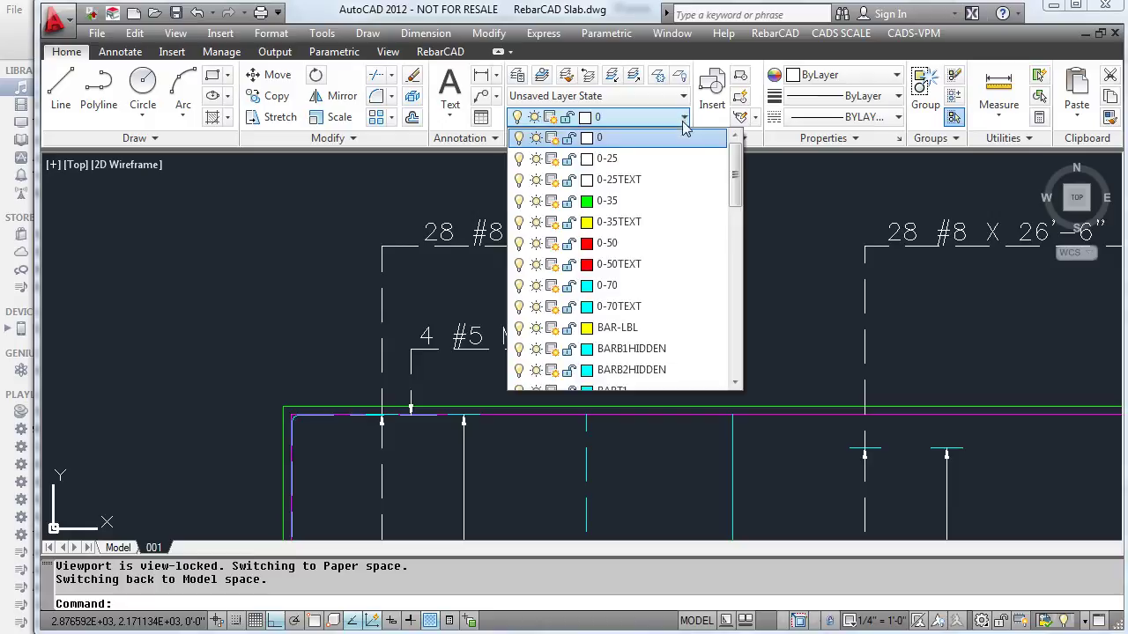
{"action": "left_click_drag", "start_coordinate": [736, 167], "coordinate": [736, 198]}
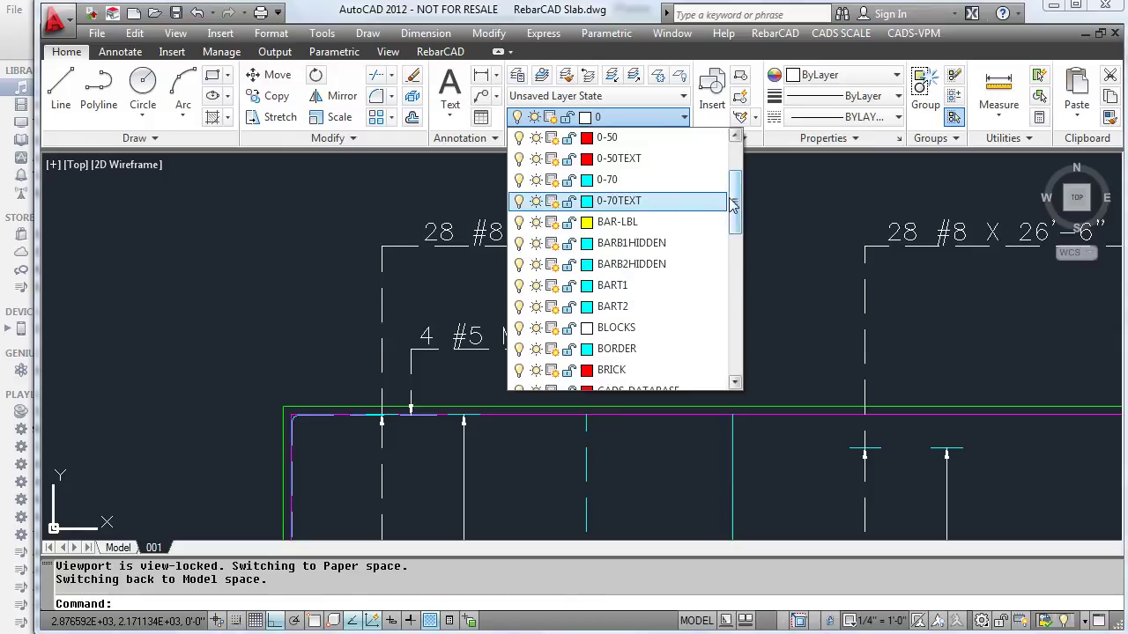
{"action": "left_click_drag", "start_coordinate": [732, 204], "coordinate": [730, 365]}
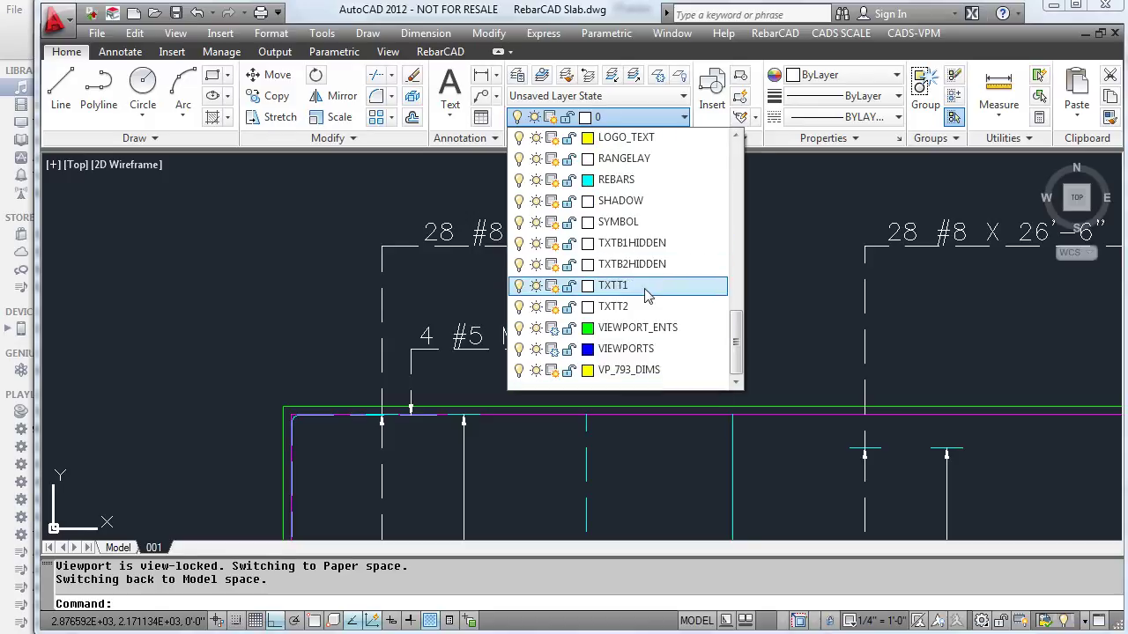